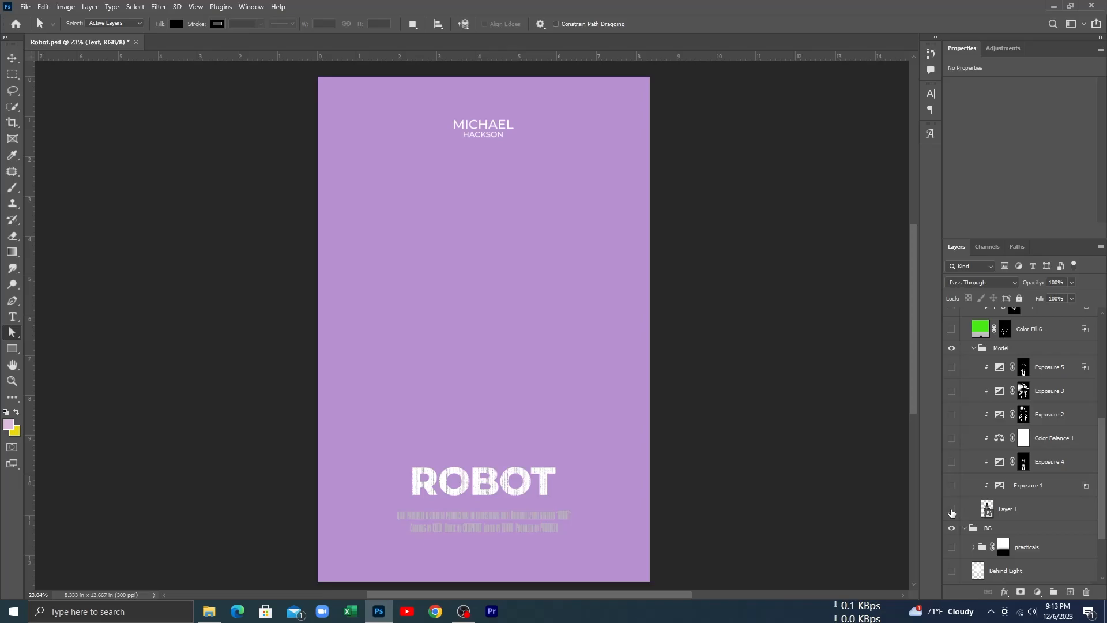
Step: Show the robot figure, Layer 1, in the Model group
left_click(952, 511)
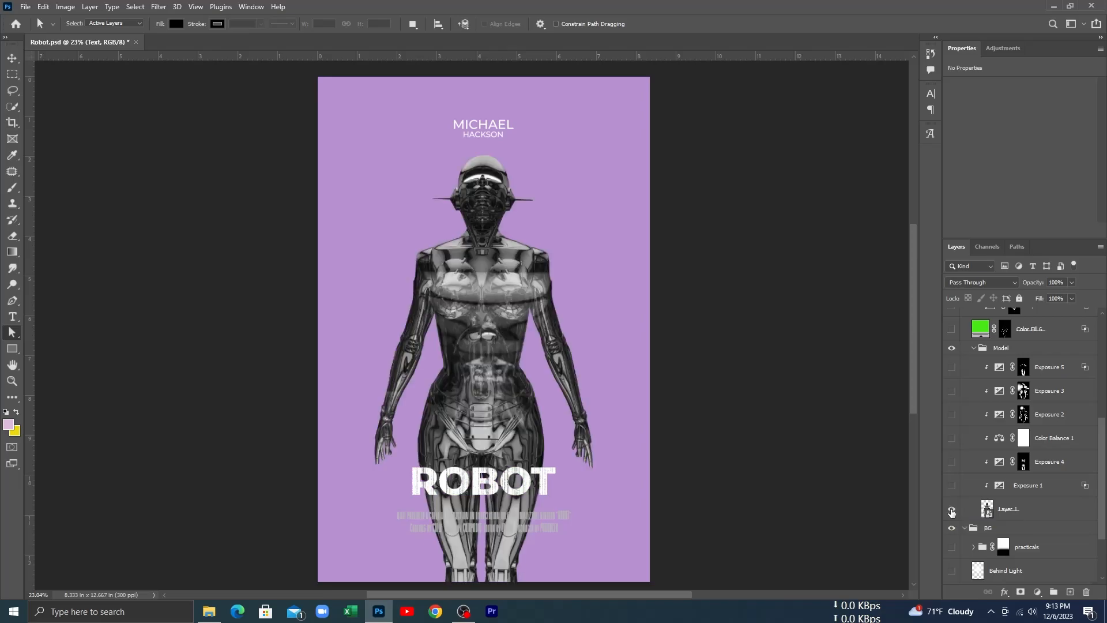
left_click(952, 510)
left_click(952, 510)
Step: Inspect Layer 1's smart object contents with the mask off and on, close them without saving, and compare the poster with Layer 1 hidden and shown
double_click(988, 511)
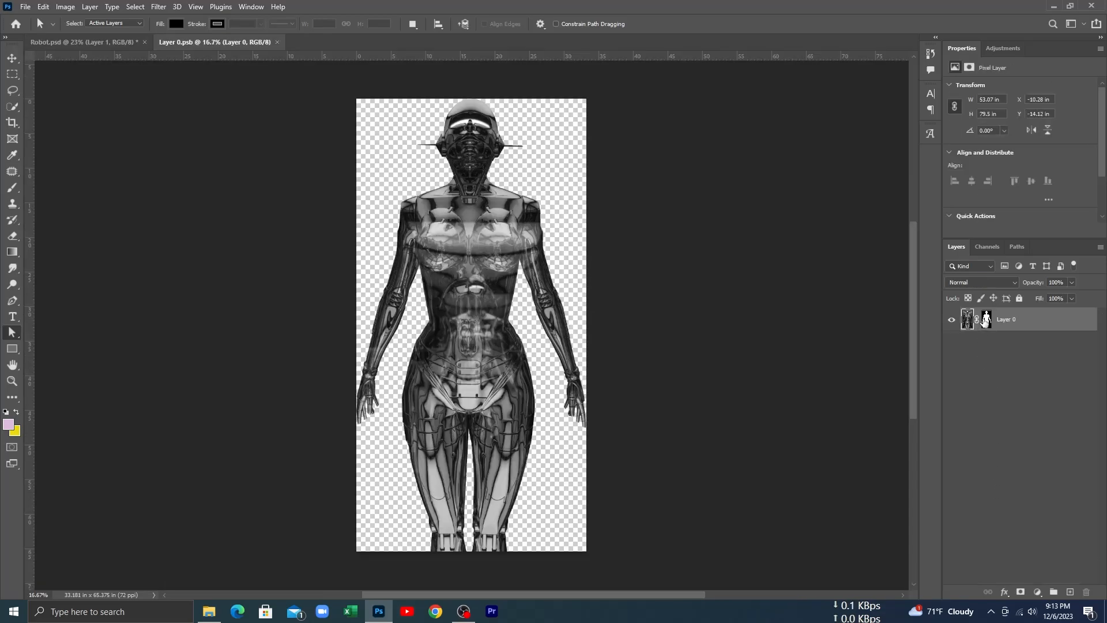
left_click(986, 319, "shift")
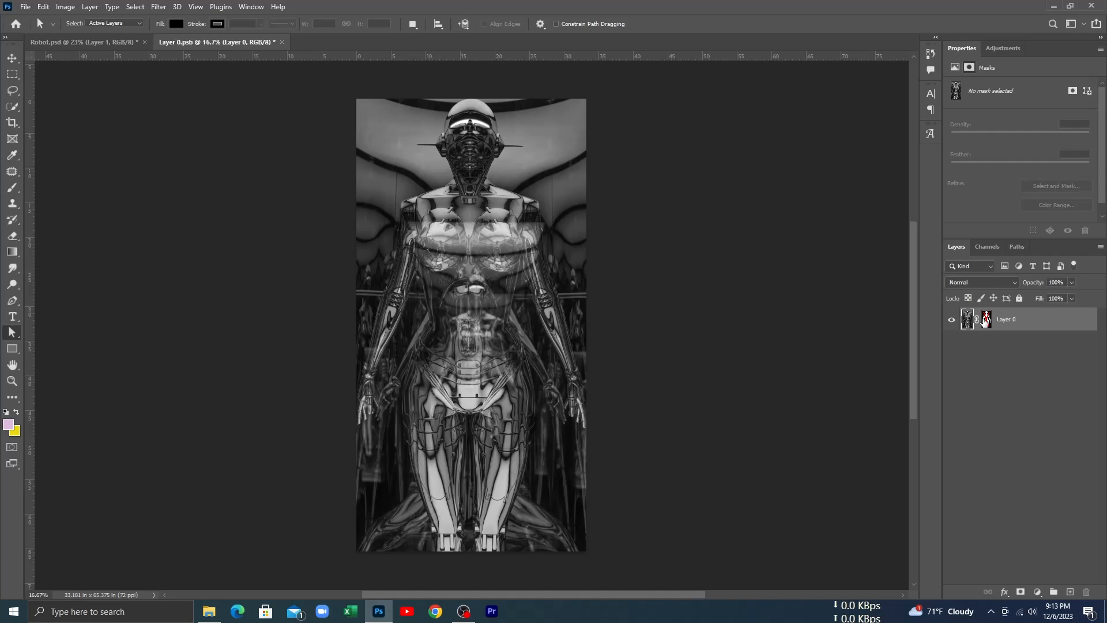
left_click(984, 321, "shift")
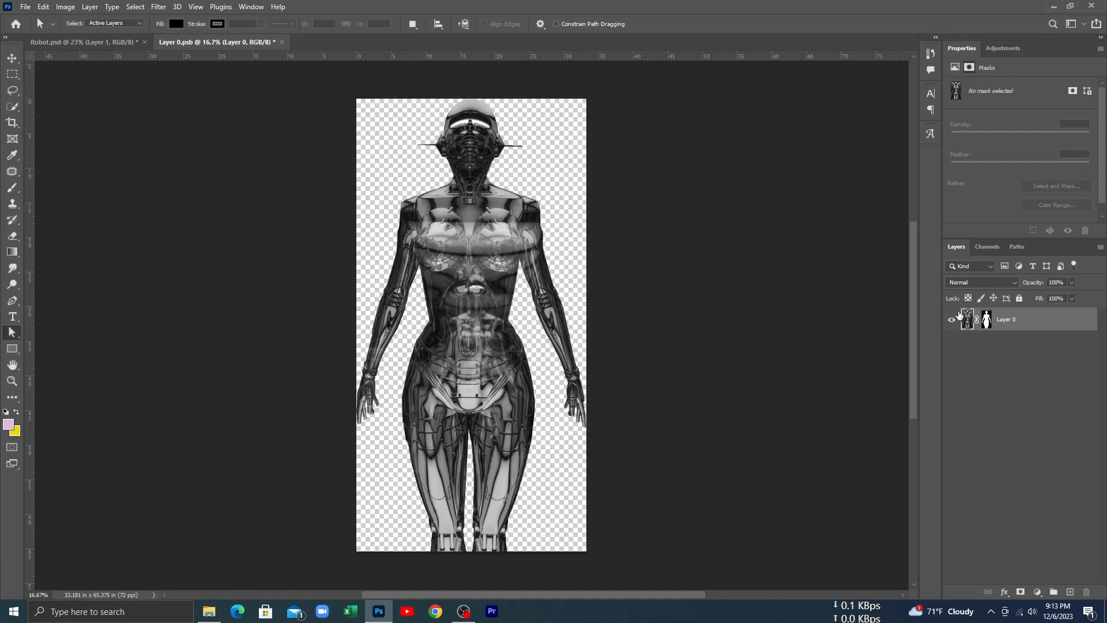
left_click(282, 42)
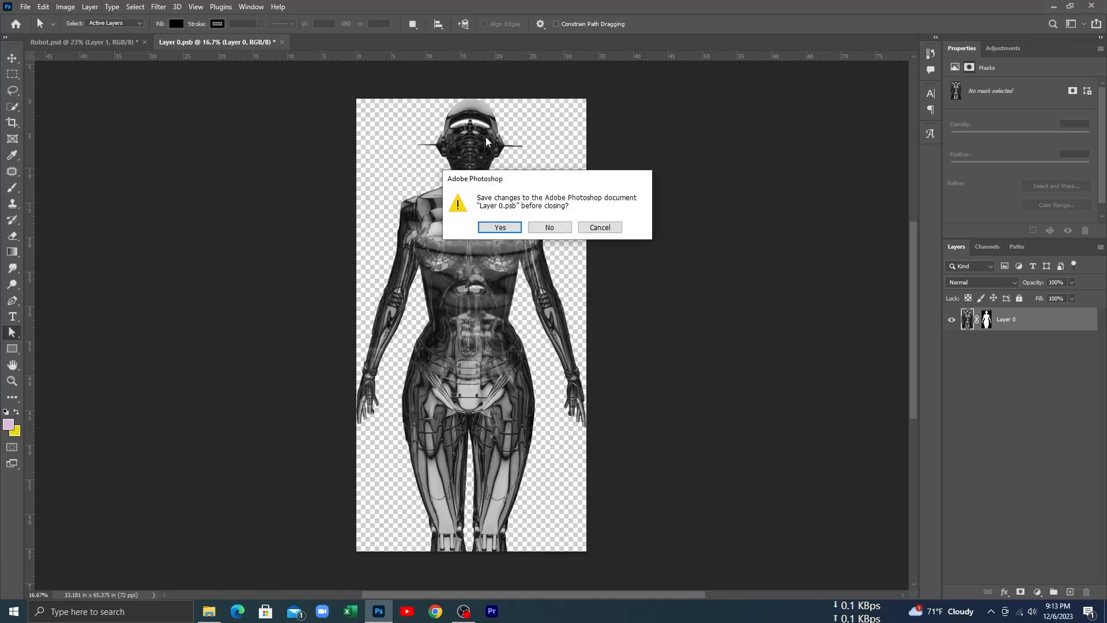
left_click(550, 230)
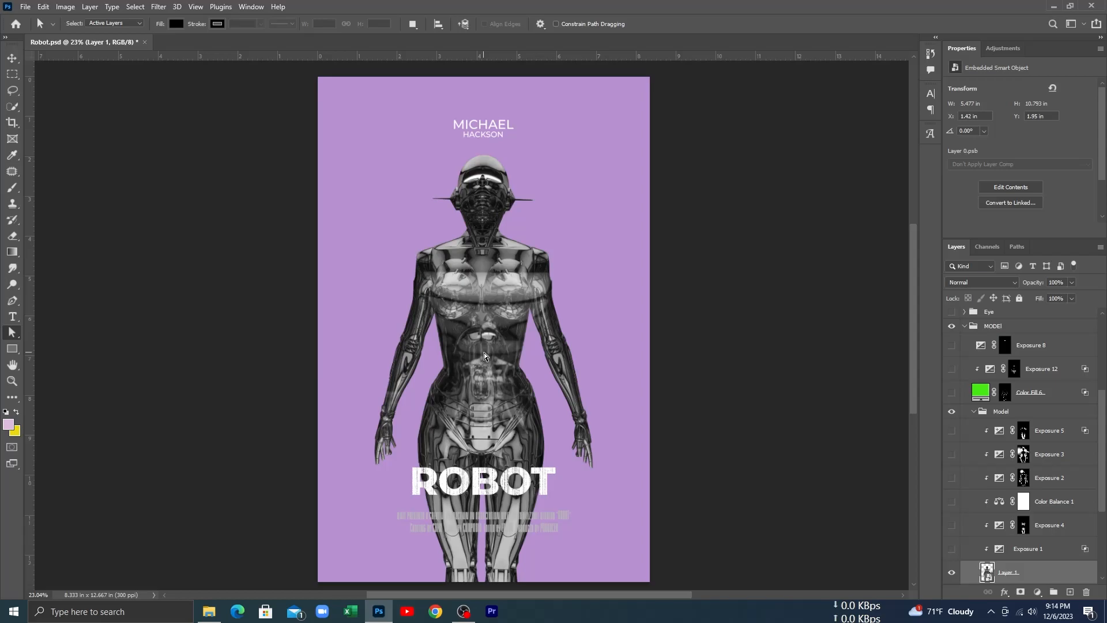
left_click(952, 573)
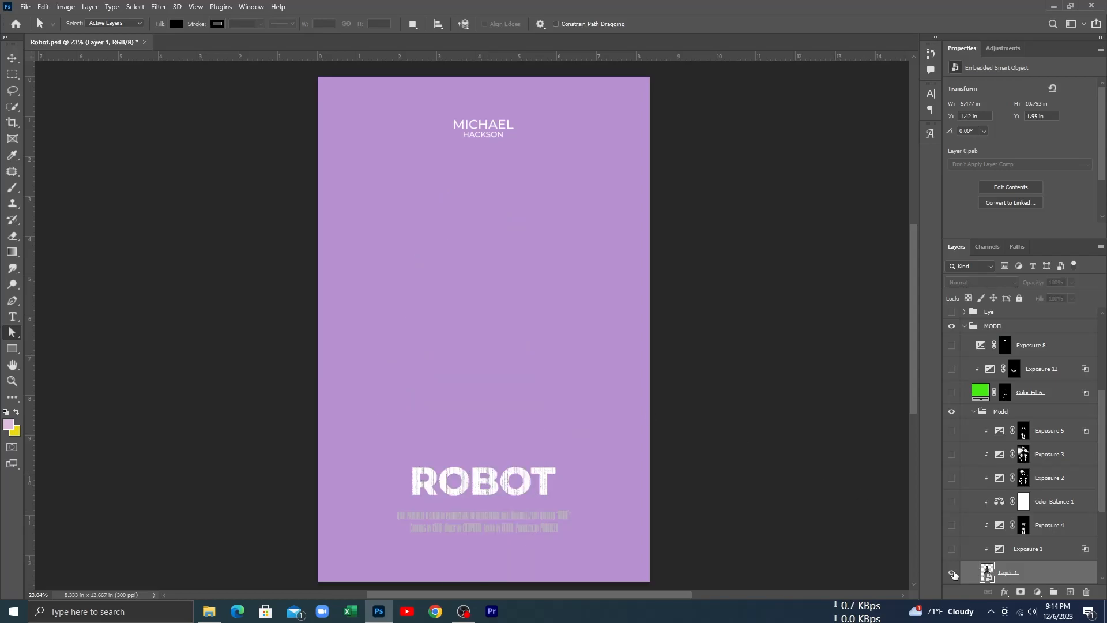
left_click(952, 573)
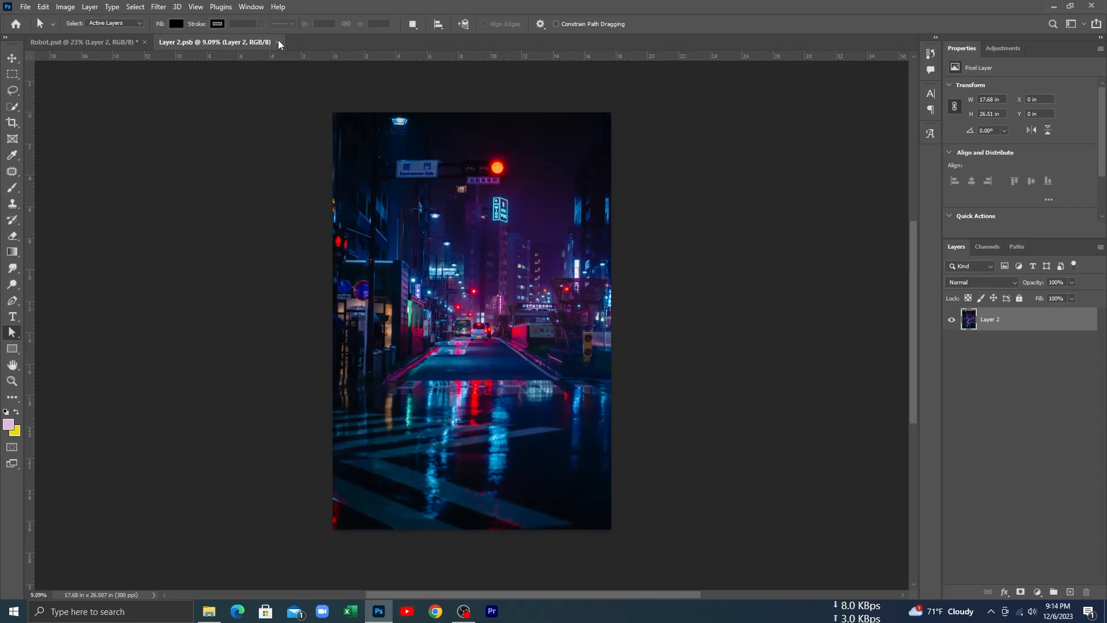
Step: Close the Layer 2 smart object contents and show the blurred city background, Layer 2, in the poster
left_click(278, 41)
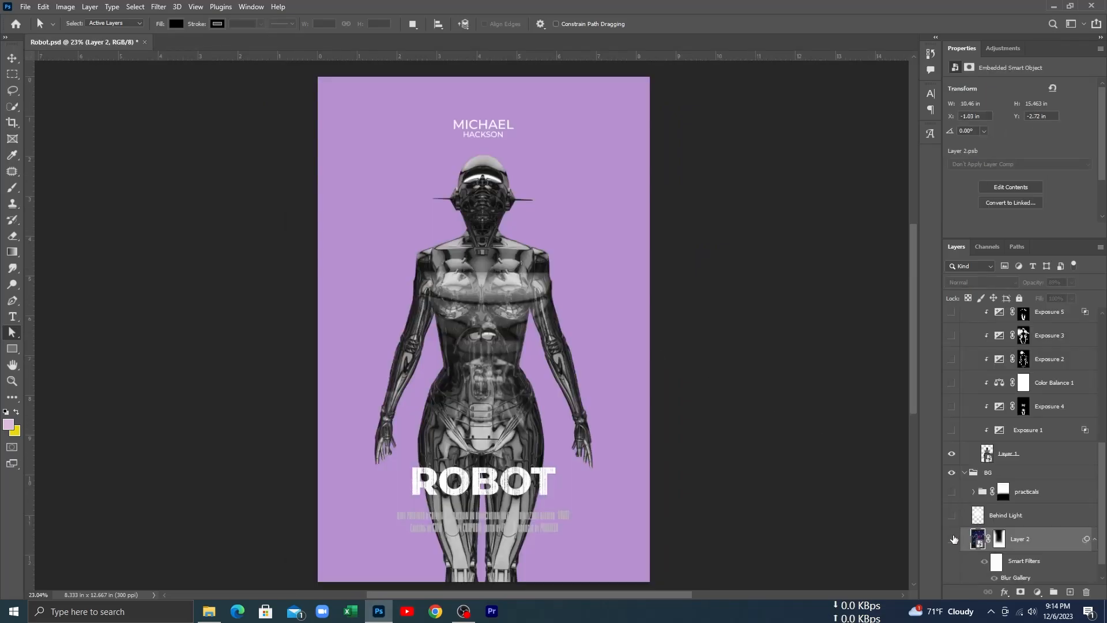
left_click(952, 539)
Step: Compare the city background with Layer 2's mask off and on, and with the layer hidden and shown
left_click(1000, 540, "shift")
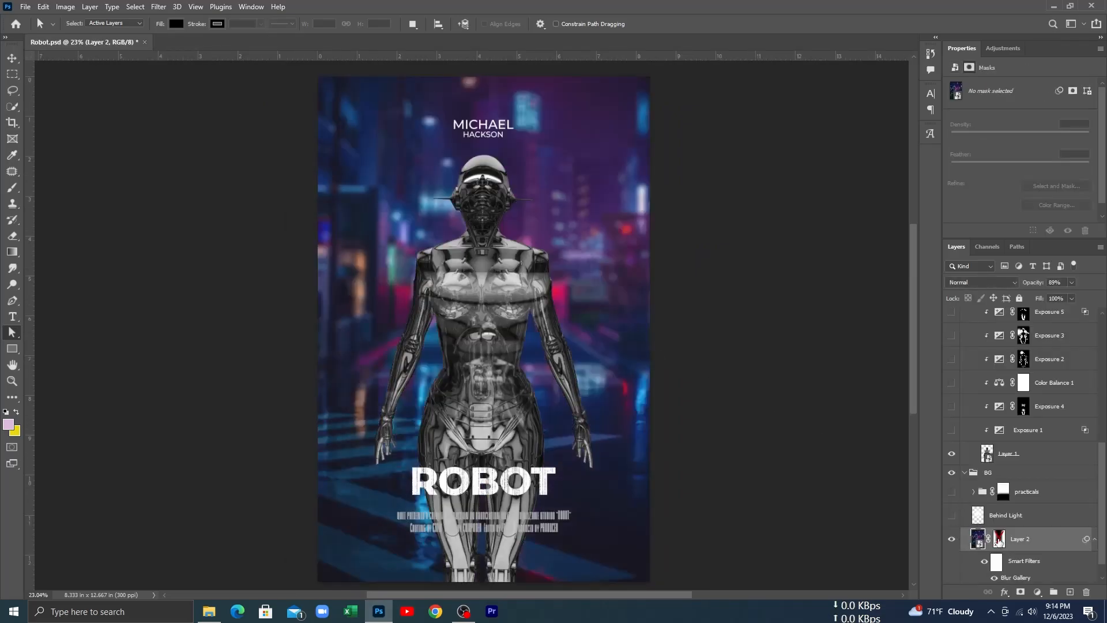
left_click(1001, 540, "shift")
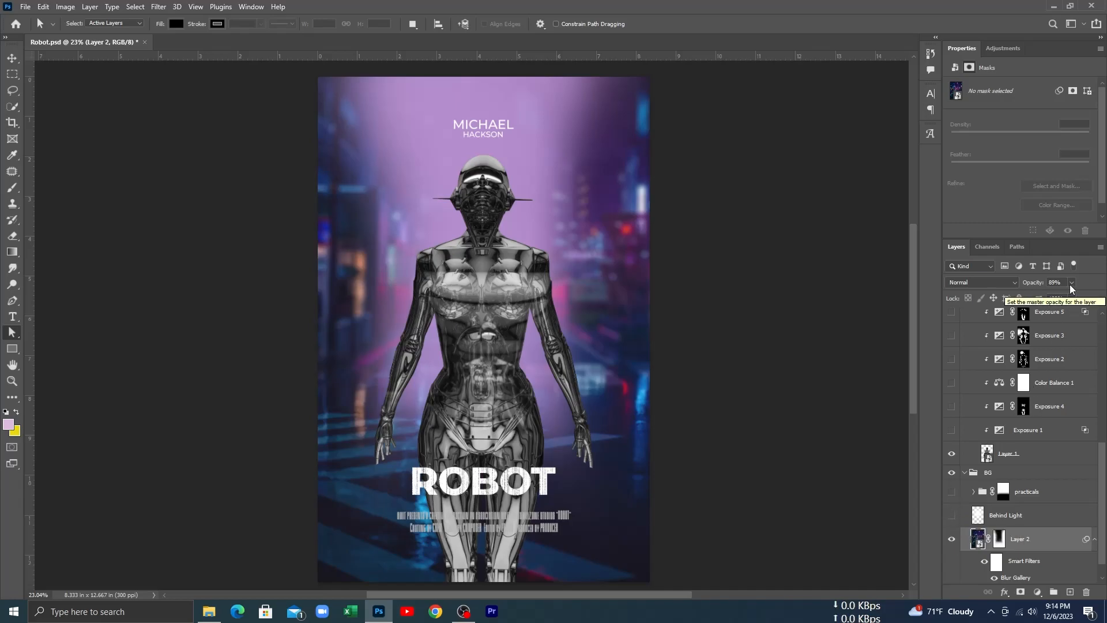
left_click(999, 538, "shift")
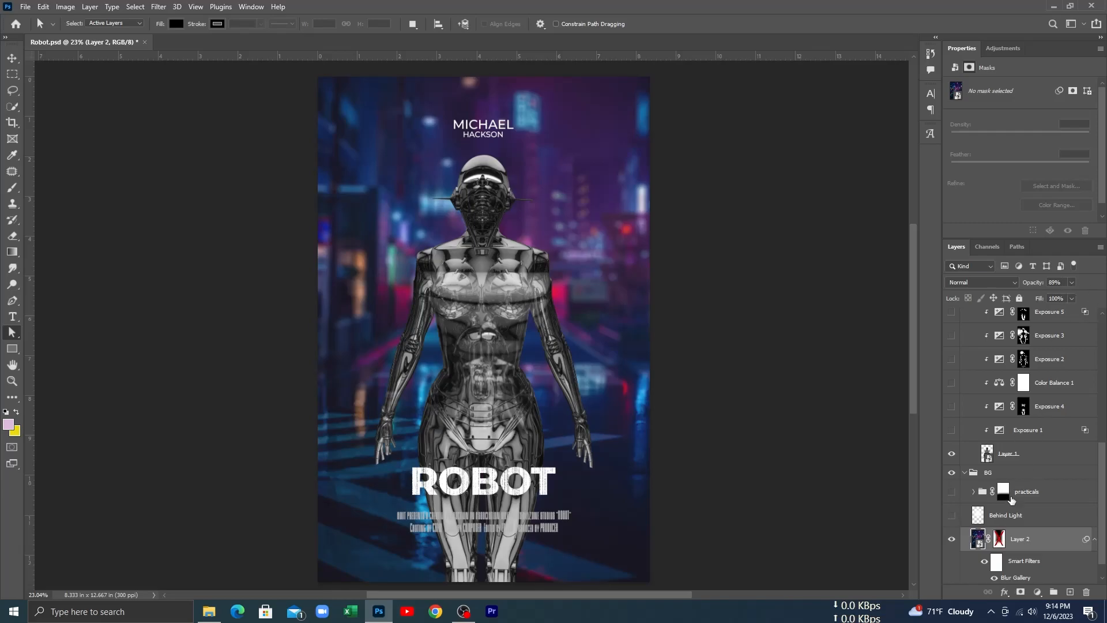
left_click(999, 539, "shift")
left_click(952, 540)
left_click(952, 540)
left_click(952, 540)
left_click(952, 540)
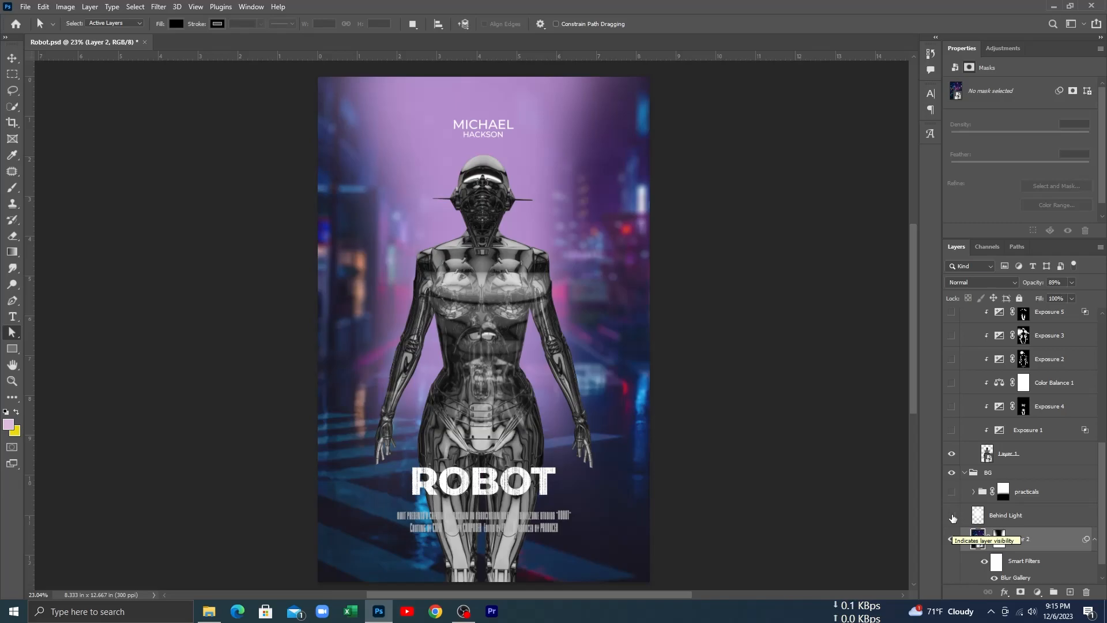
Step: Show the Behind Light layer and the practicals group, and collapse the BG group
left_click(951, 515)
left_click(952, 516)
left_click(952, 516)
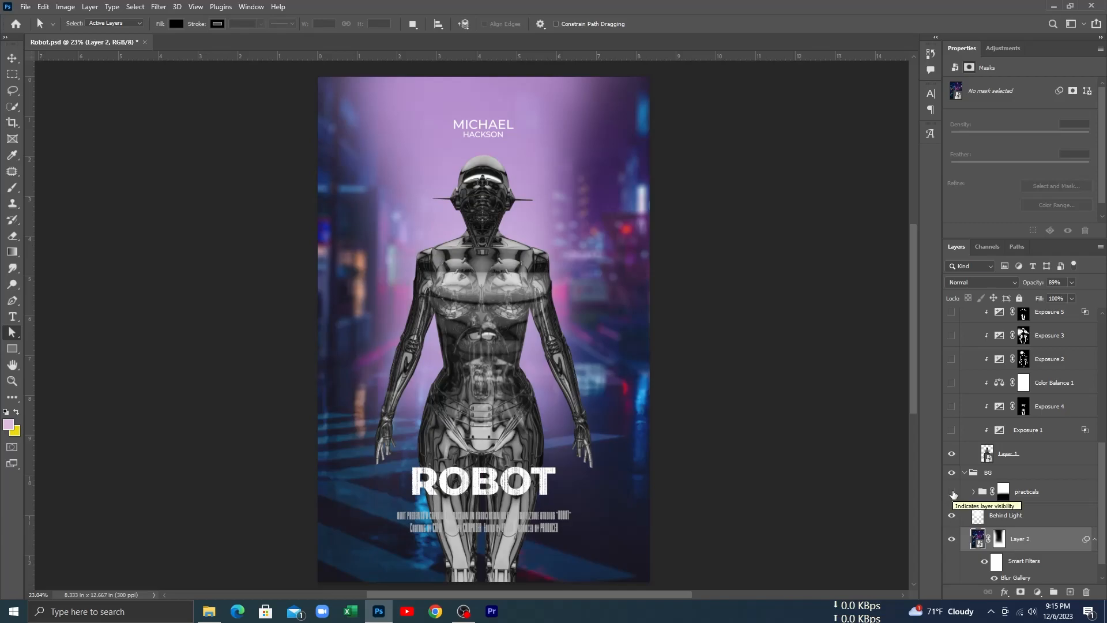
left_click(953, 494)
left_click(965, 473)
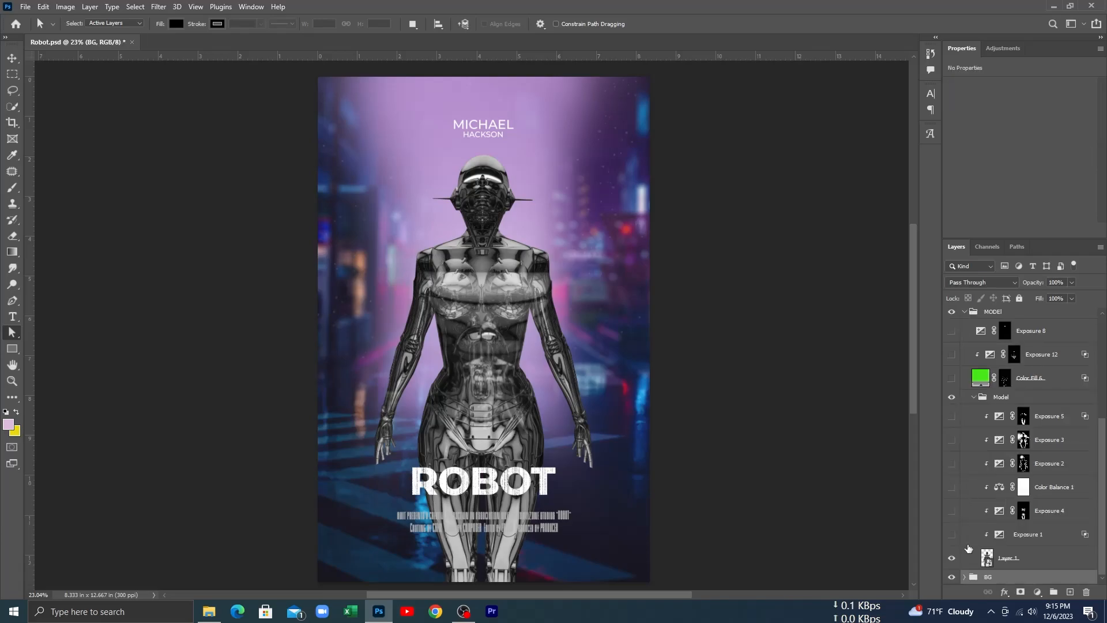
Step: Examine how the robot figure sits against the background, up close and with the BG group hidden and shown
left_click(952, 576)
left_click(952, 576)
left_click(952, 577)
left_click(952, 577)
scroll(476, 341, "up", 2)
scroll(477, 342, "down", 2)
scroll(476, 341, "up", 2)
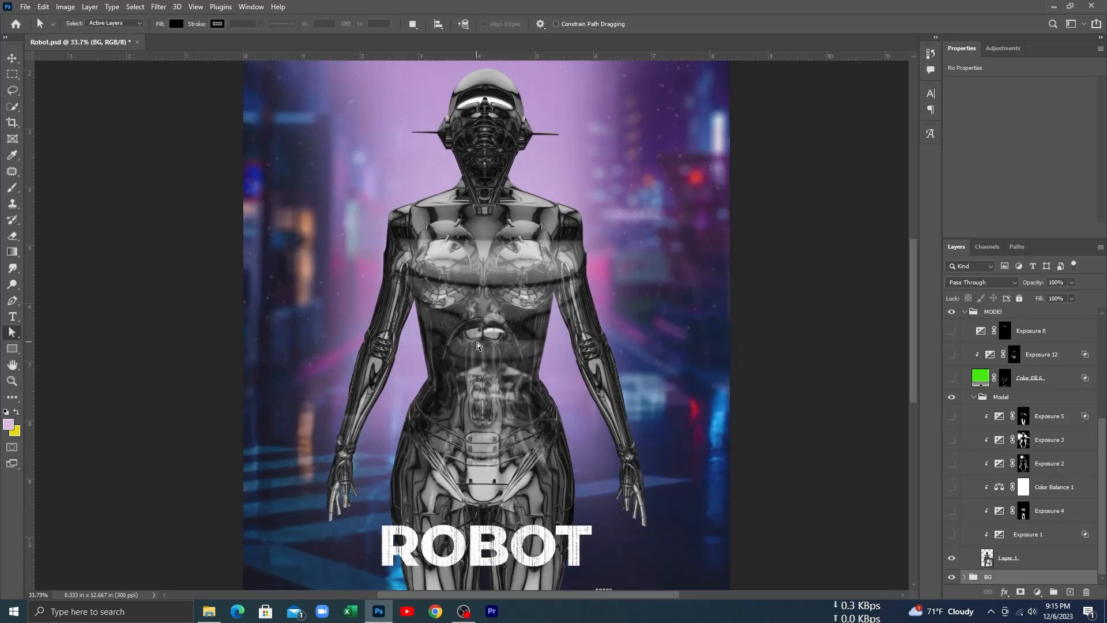
scroll(476, 341, "down", 2)
scroll(477, 345, "down", 1)
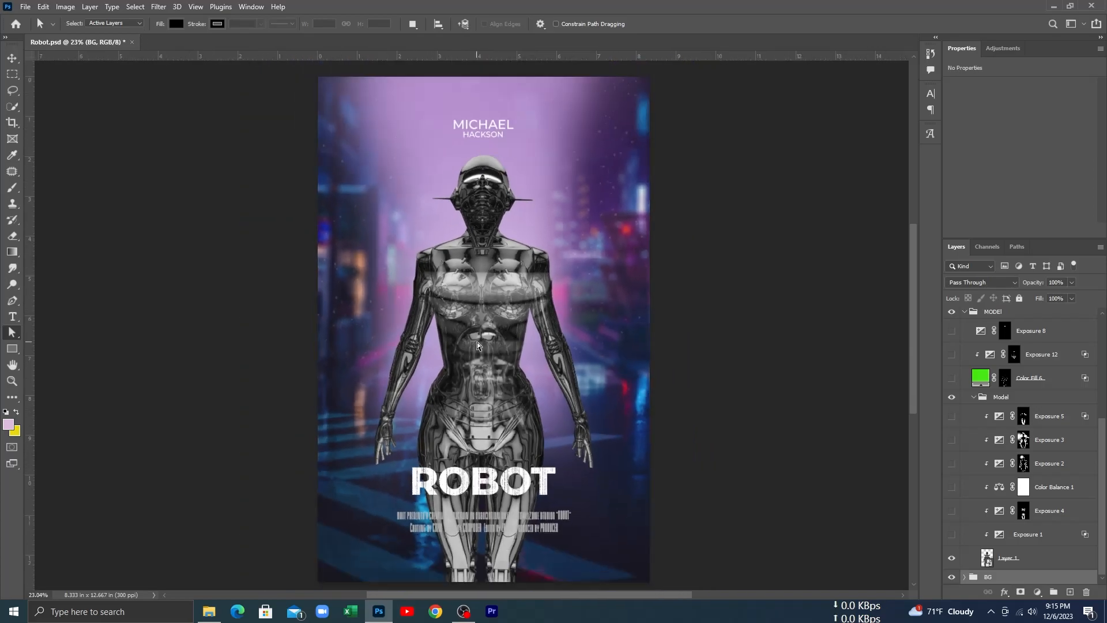
left_click(951, 577)
left_click(953, 577)
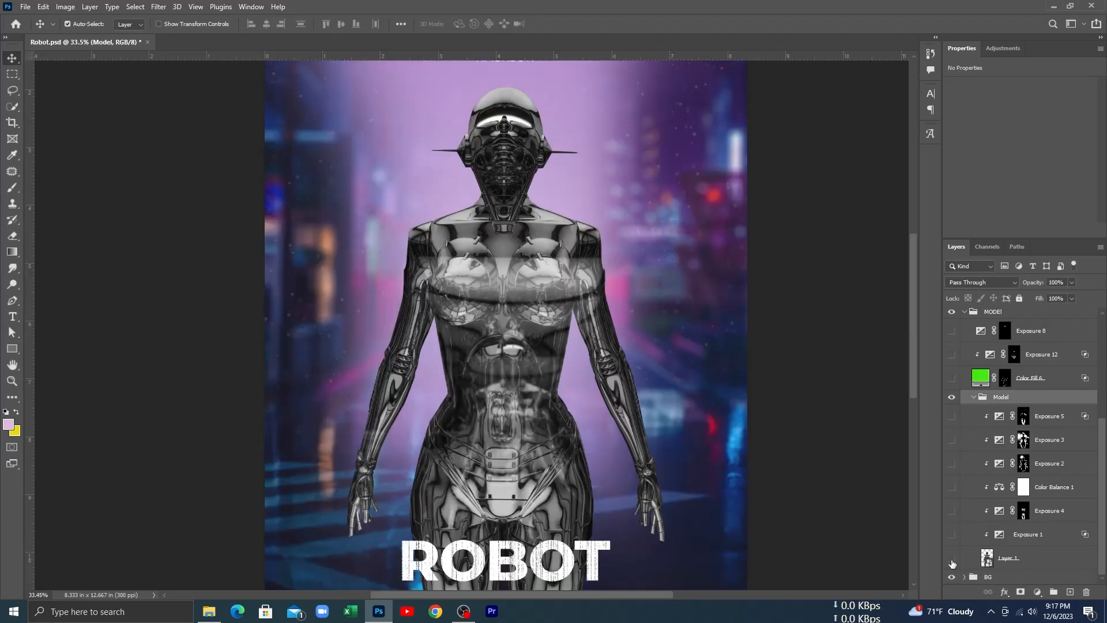
left_click(952, 559)
scroll(489, 413, "down", 1)
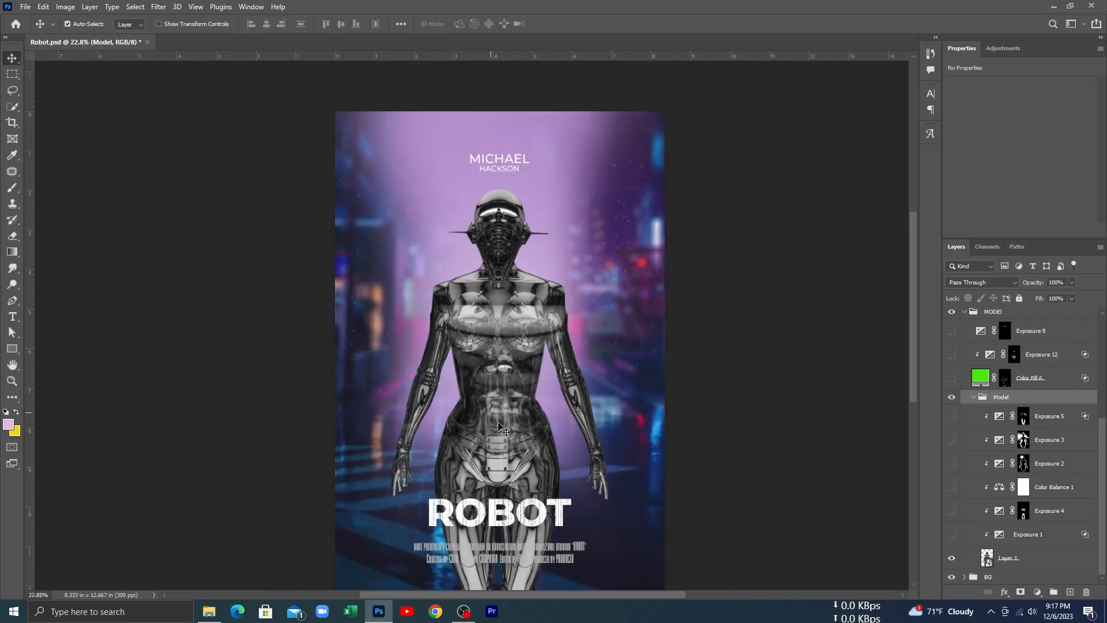
scroll(489, 413, "up", 1)
left_click_drag(501, 422, 505, 429)
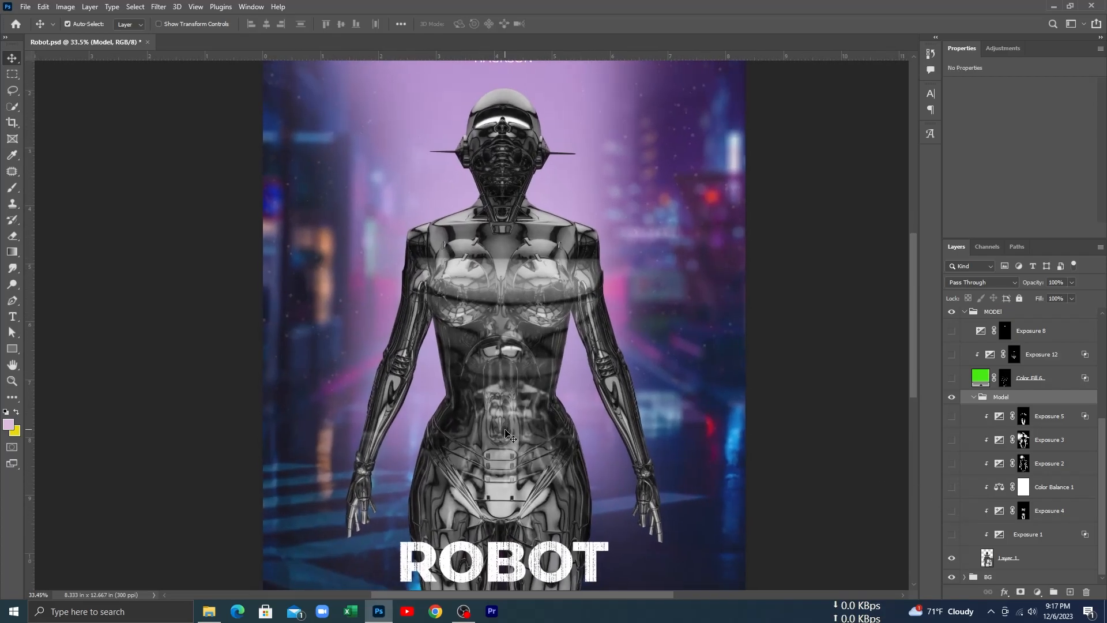
Step: Show the Exposure 1 and Exposure 4 adjustments on the robot figure, comparing each off and on
left_click(951, 535)
left_click(951, 534)
left_click(950, 535)
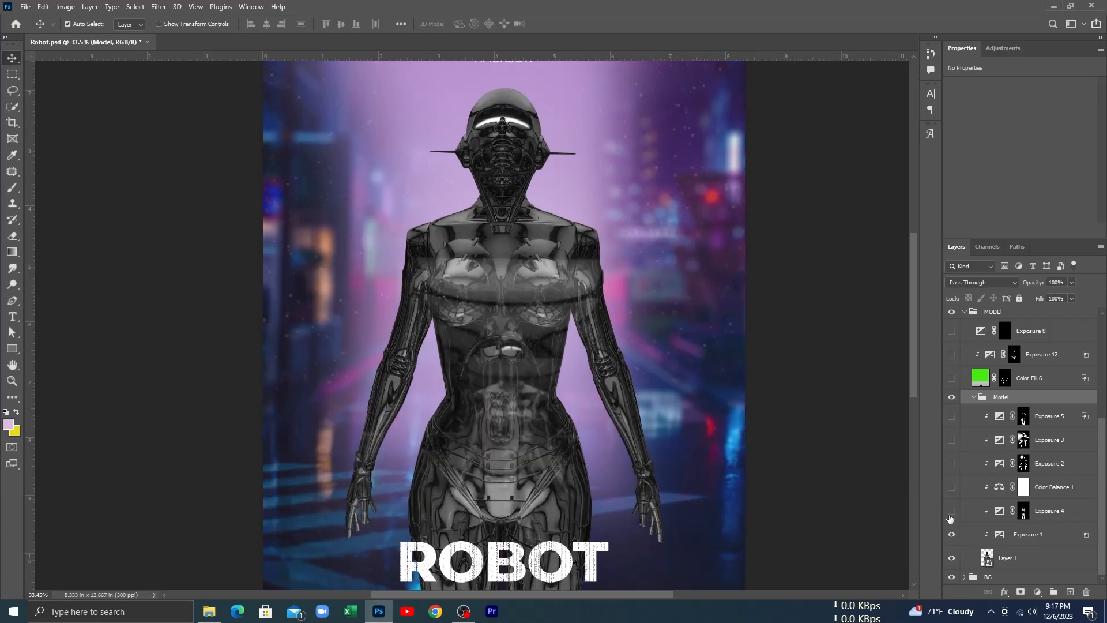
left_click(951, 511)
left_click(950, 512)
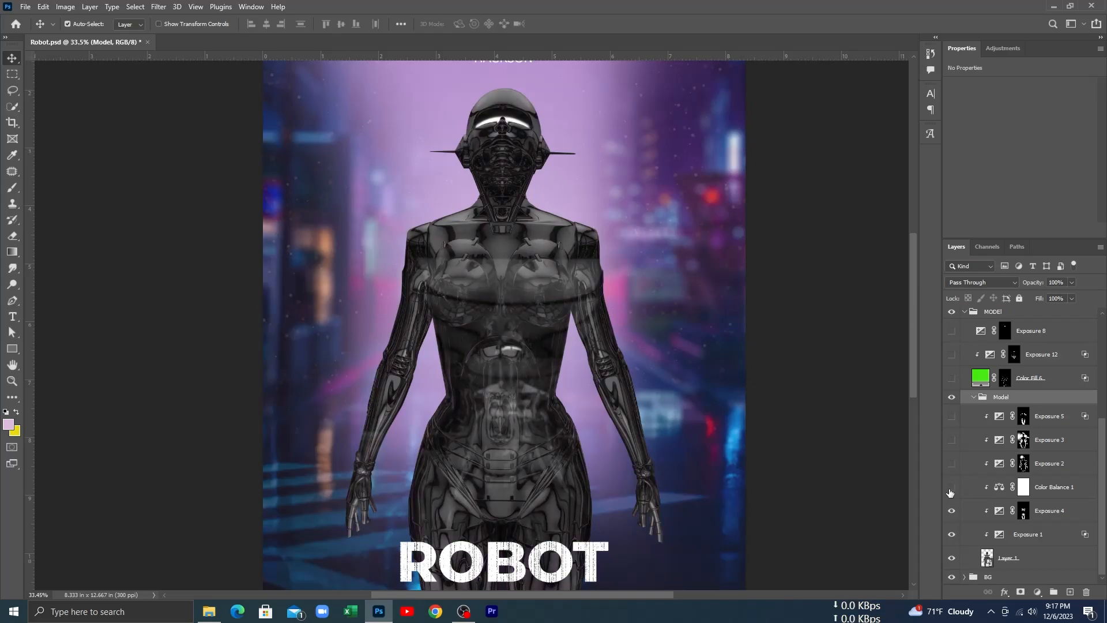
Step: Show the Color Balance 1 and Exposure 2 adjustments on the robot figure
left_click(951, 463)
left_click(951, 464)
left_click(951, 465)
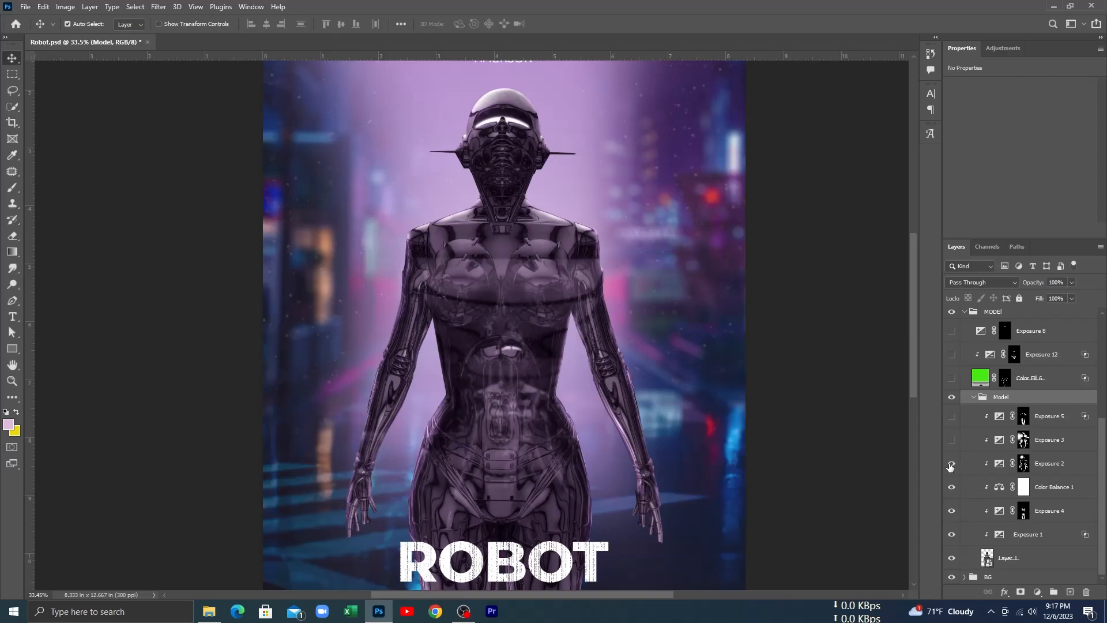
Step: Show the Exposure 3 and Exposure 5 adjustments on the robot figure, and collapse the inner Model group
left_click(952, 442)
left_click(952, 442)
left_click(952, 440)
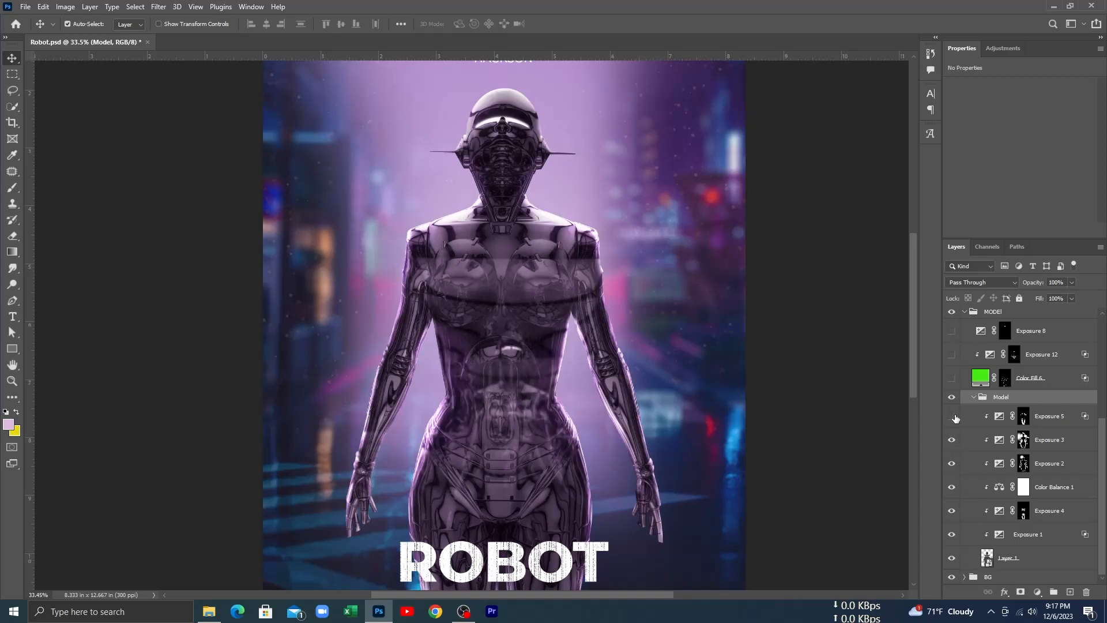
left_click(952, 417)
left_click(952, 417)
left_click(952, 417)
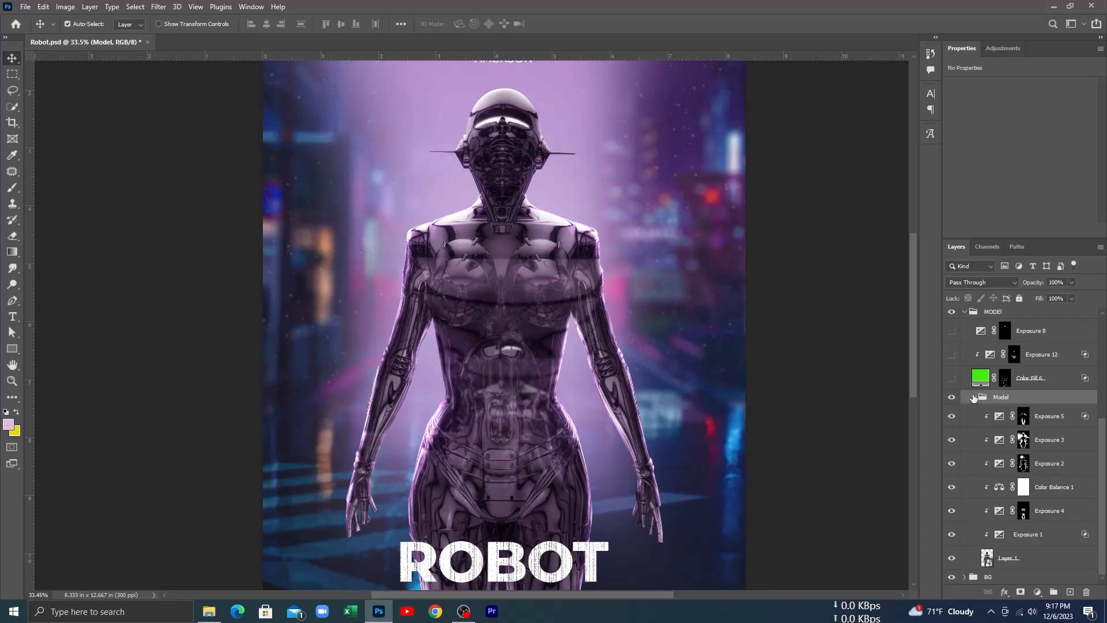
left_click(974, 398)
Step: Compare the poster with the inner Model group and the BG group each hidden and shown
left_click(951, 563)
left_click(952, 564)
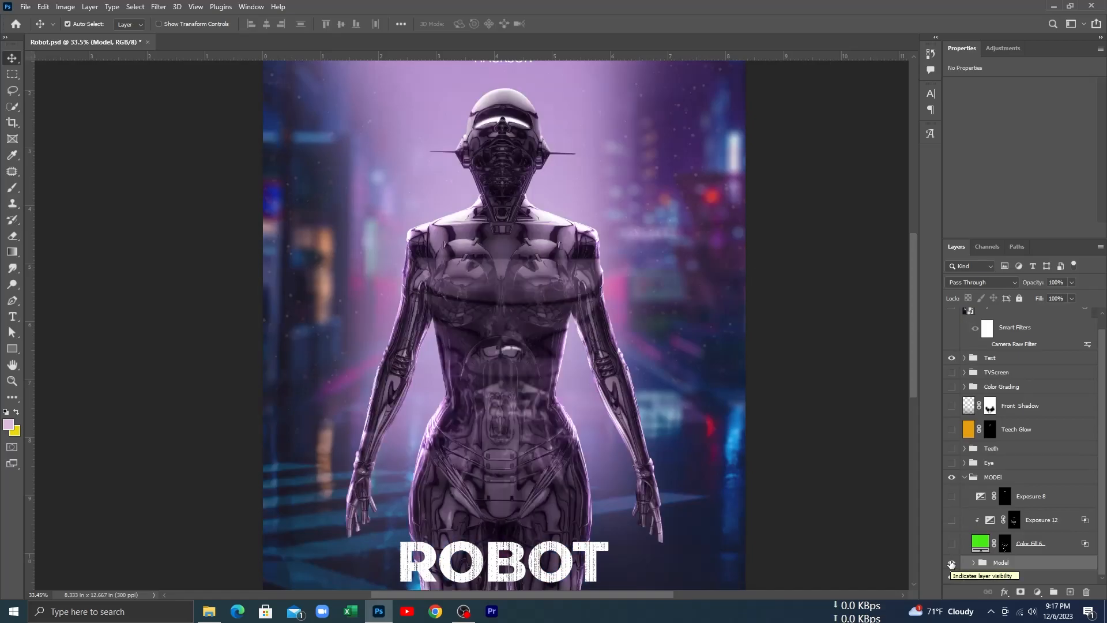
left_click_drag(527, 431, 522, 412)
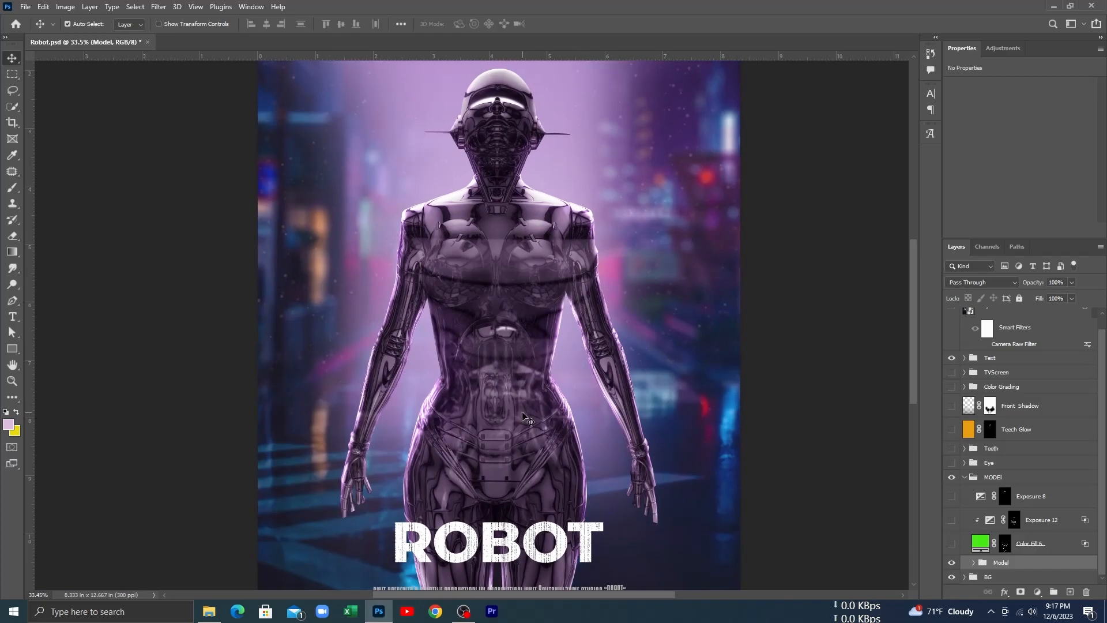
left_click(952, 577)
left_click(952, 577)
left_click(950, 562)
left_click(951, 563)
Step: Show the green Color Fill 6 layer on the robot's body lines, comparing the figure without and with it
left_click(951, 543)
left_click(951, 545)
left_click(951, 545)
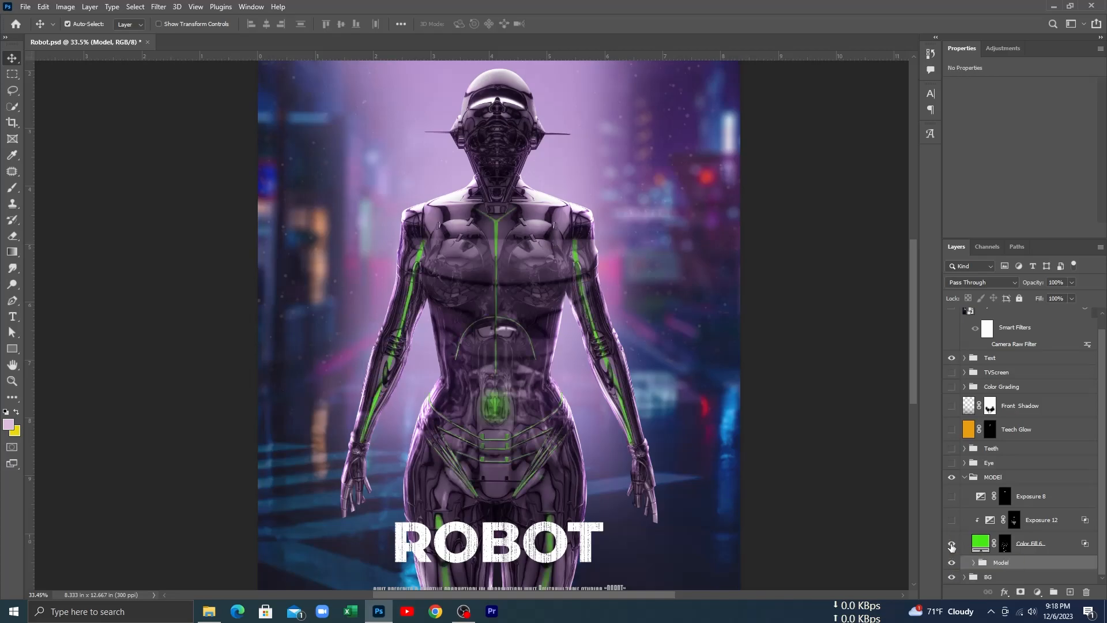
left_click_drag(535, 417, 531, 369)
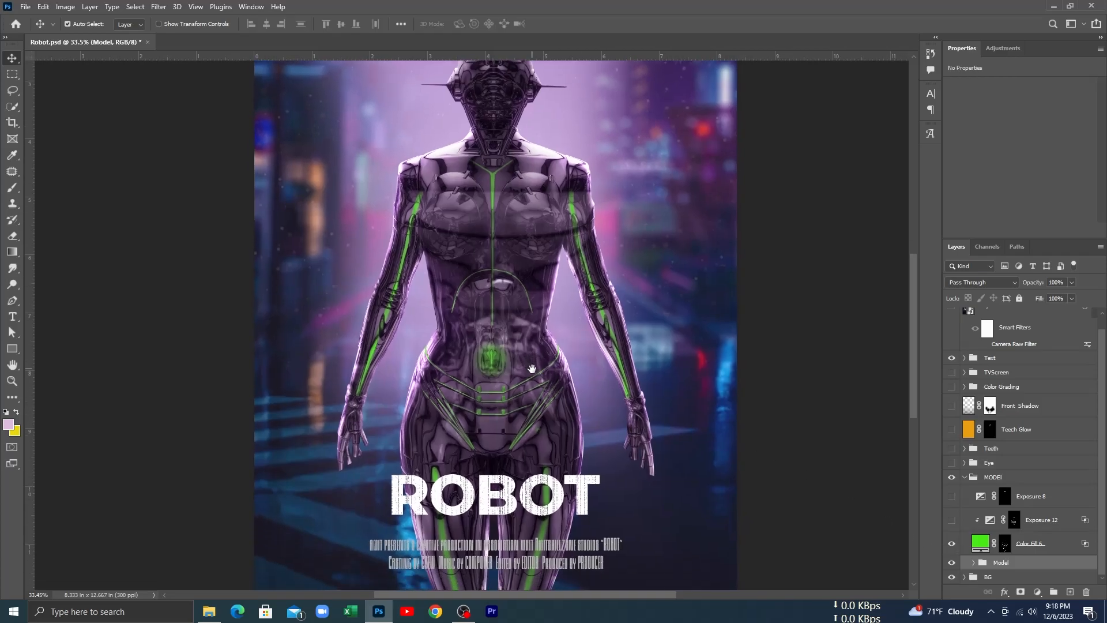
left_click(952, 544)
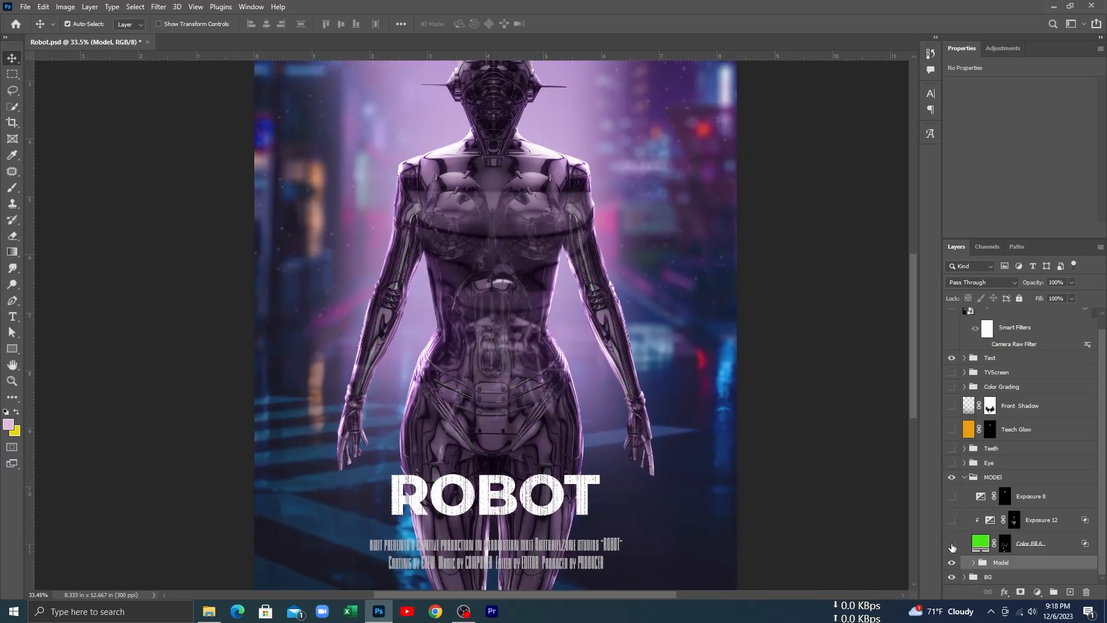
left_click(952, 544)
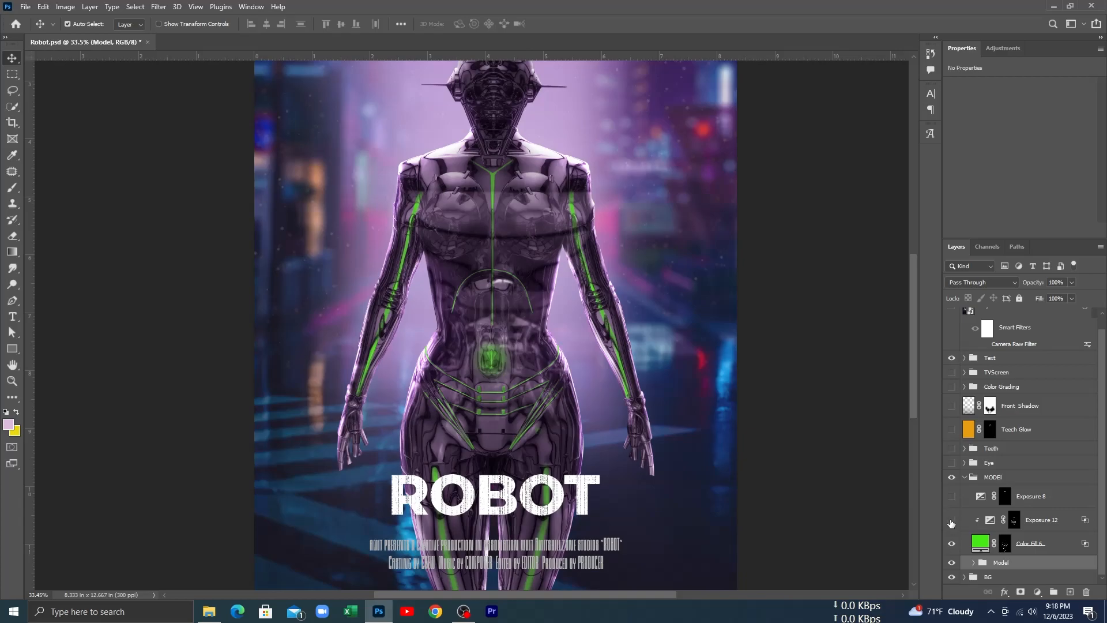
Step: Show the Exposure 12 adjustment clipped to the green color fill, comparing it off and on
left_click(952, 521)
left_click(951, 522)
left_click(951, 522)
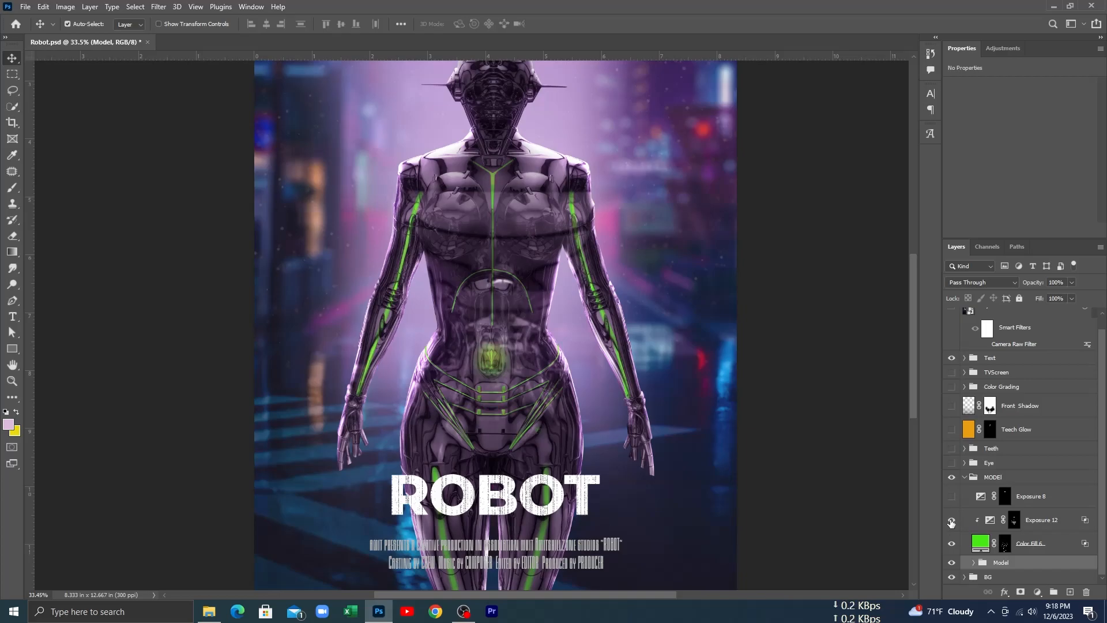
left_click(952, 522)
Step: Turn on the Exposure 8 adjustment over the robot's eye sockets, comparing the figure without and with it
left_click(952, 496)
left_click(952, 496)
left_click_drag(545, 190, 564, 343)
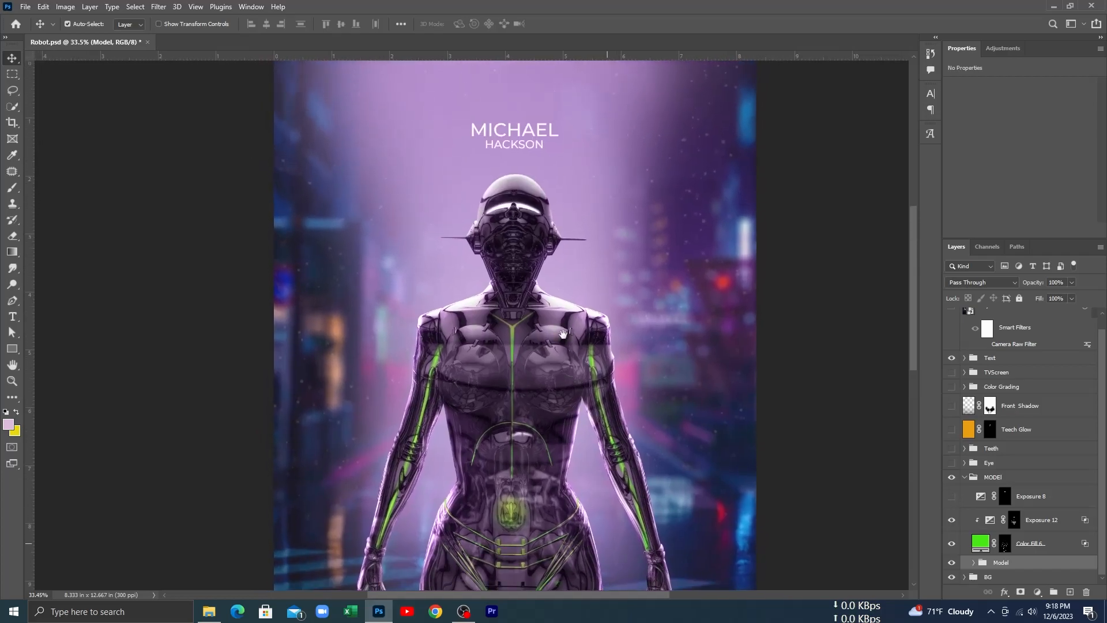
scroll(564, 302, "up", 5)
left_click(952, 521)
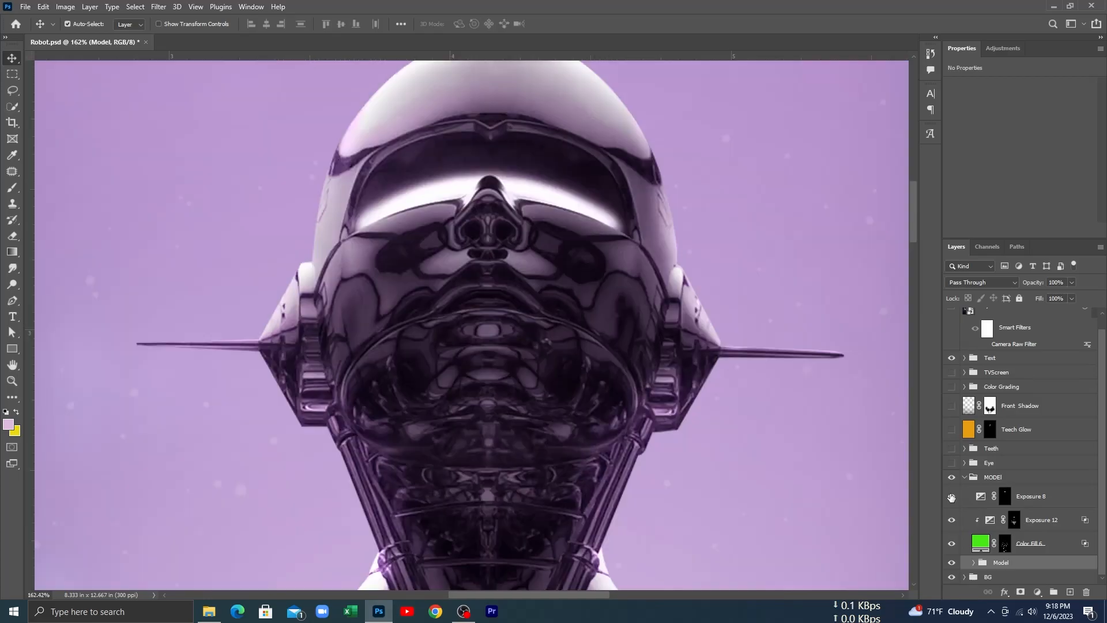
left_click(951, 496)
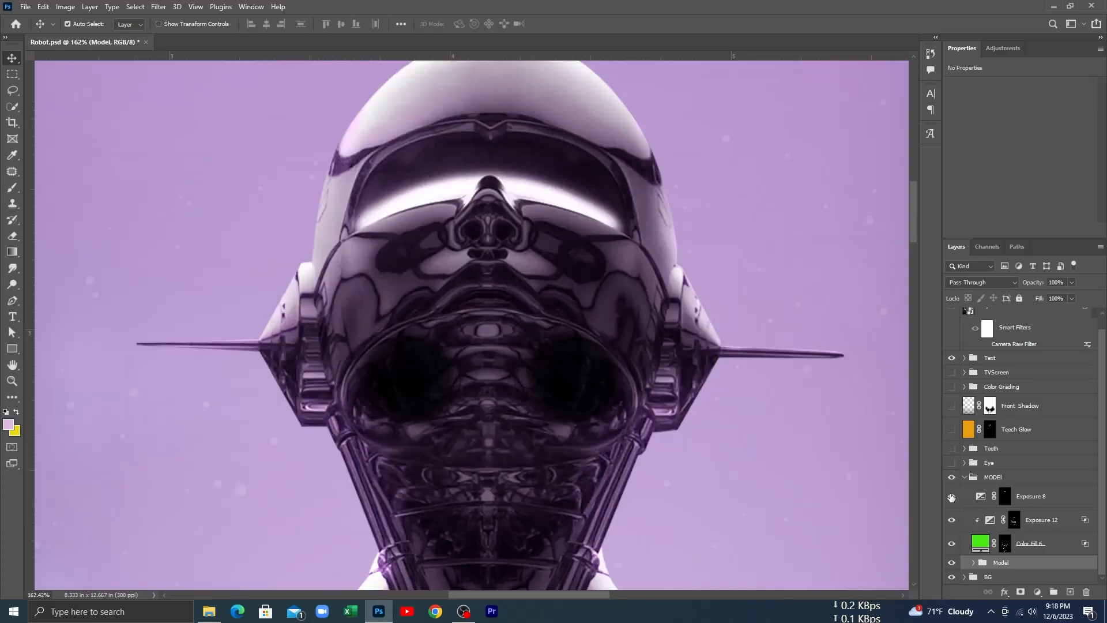
Step: Disable the Exposure 8 layer mask to compare the unmasked adjustment off and on, and restore the mask with the layer shown
left_click(1004, 497, "shift")
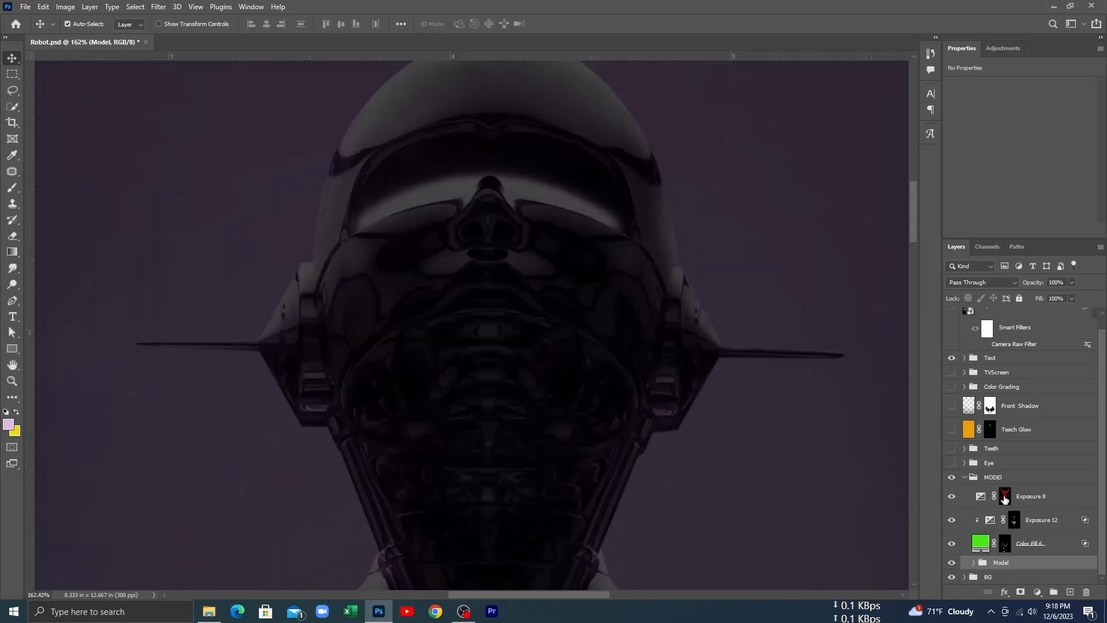
left_click(951, 496)
left_click(951, 496)
left_click(951, 497)
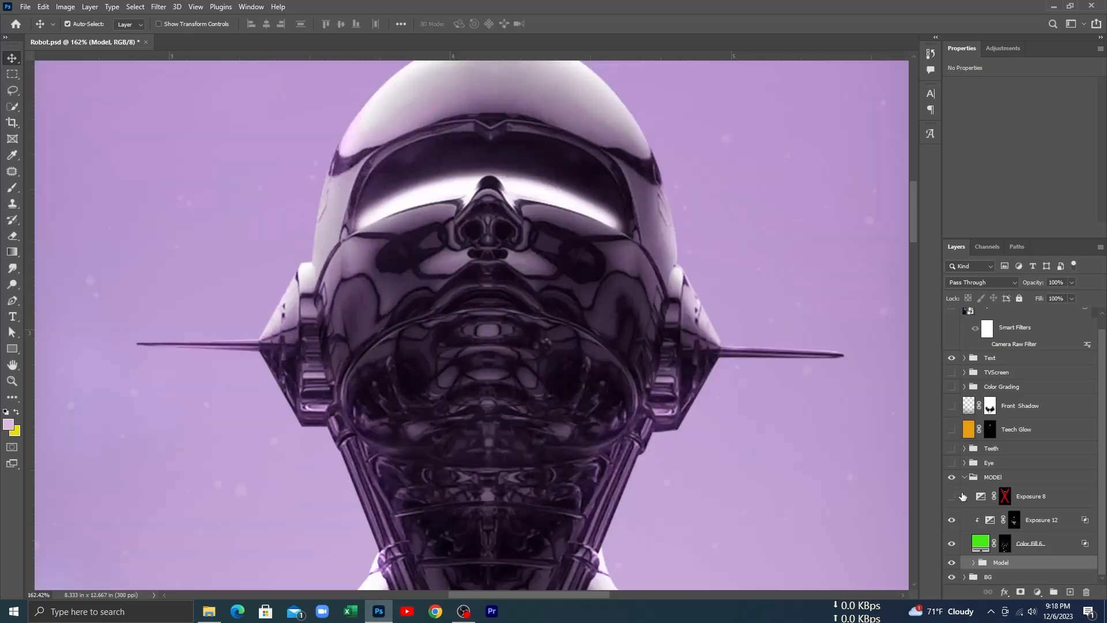
left_click(1005, 497, "shift")
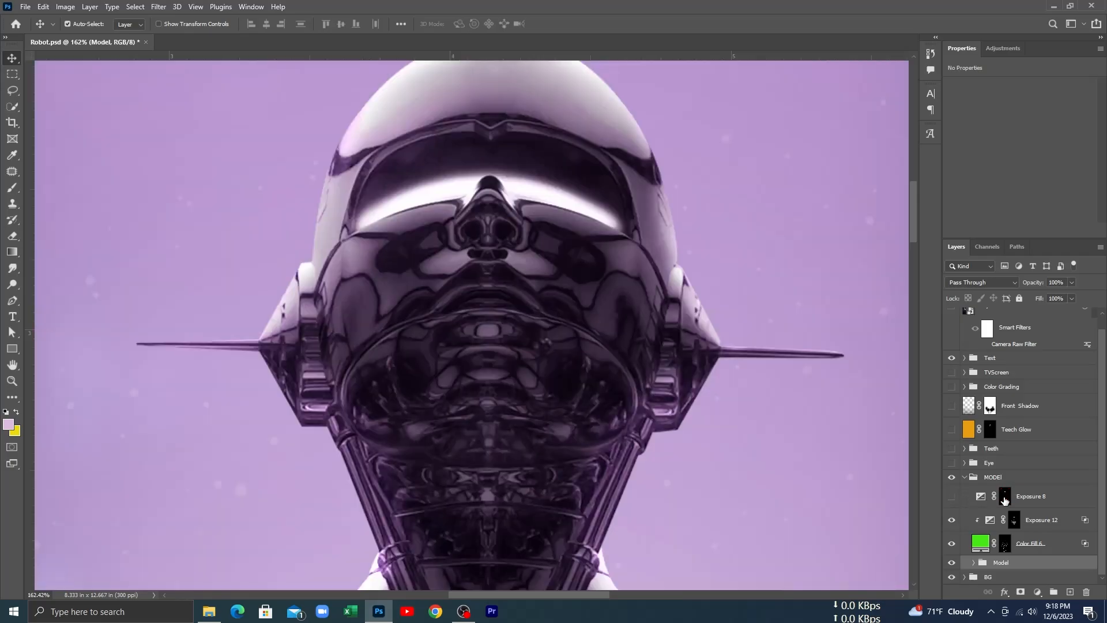
left_click(952, 497)
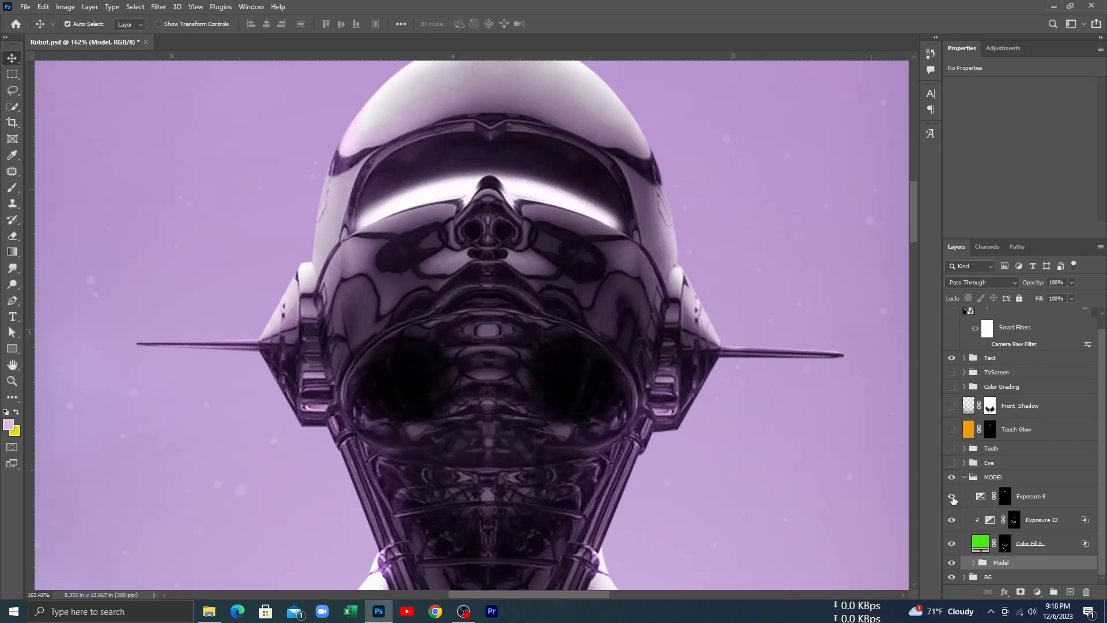
Step: Collapse the MODEL group and show Color Fill 3 copy and copy 2 in the Eye group, comparing both eyes hidden and shown
left_click(964, 481)
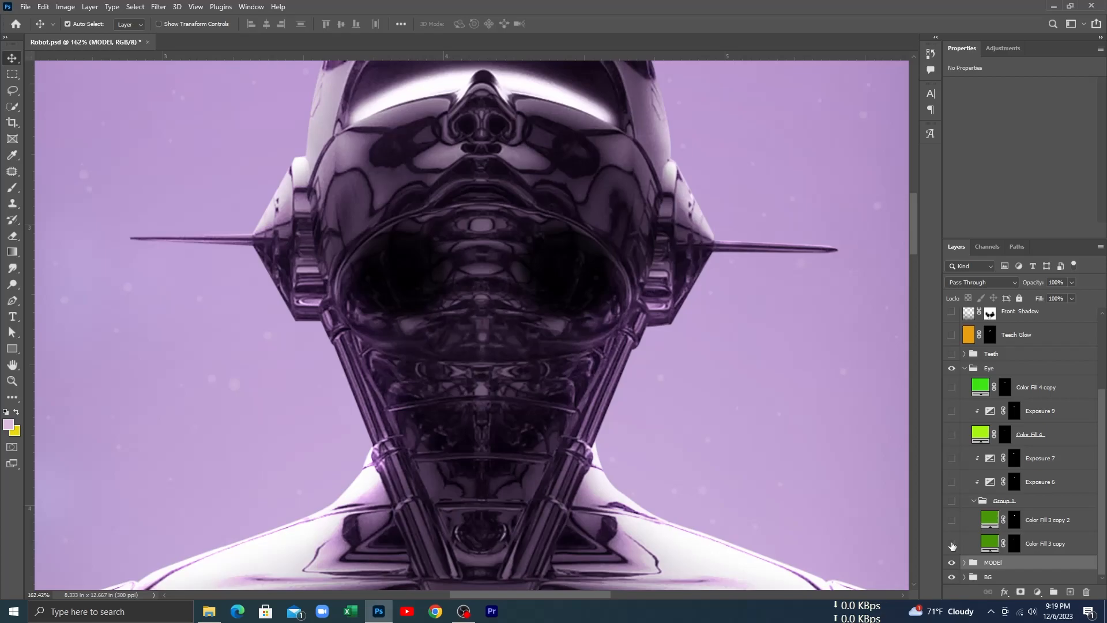
left_click(952, 545)
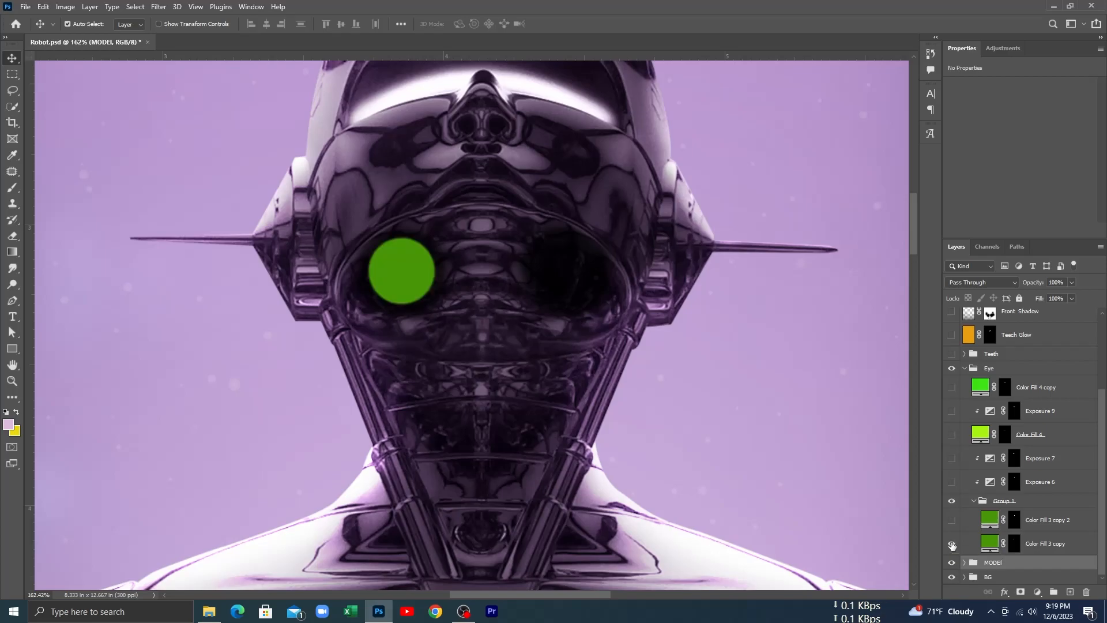
left_click(952, 520)
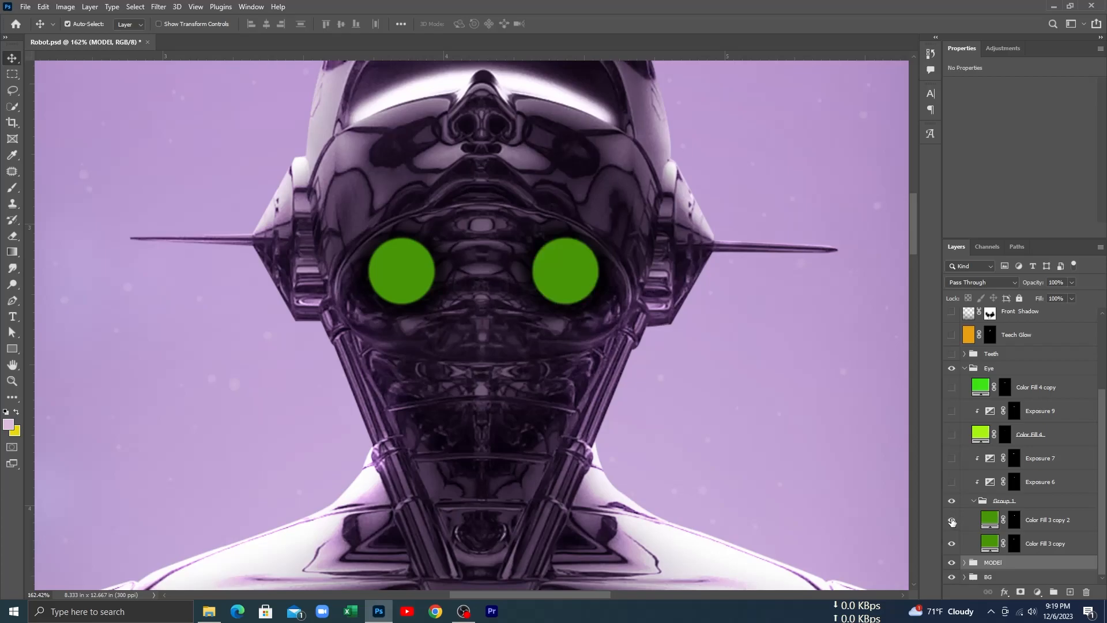
left_click(952, 502)
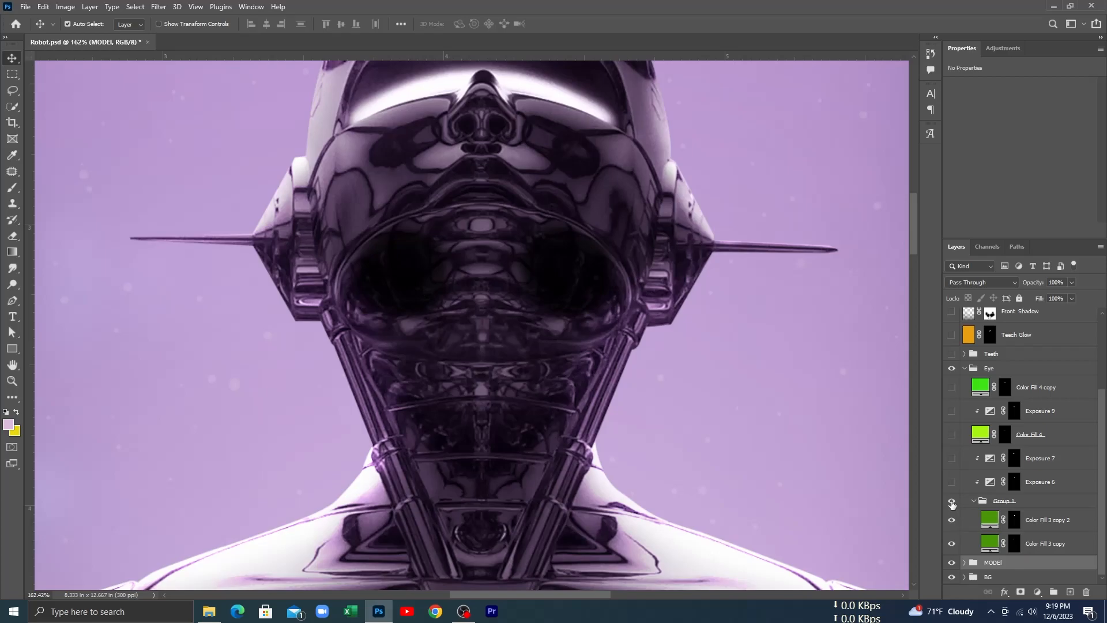
left_click(952, 502)
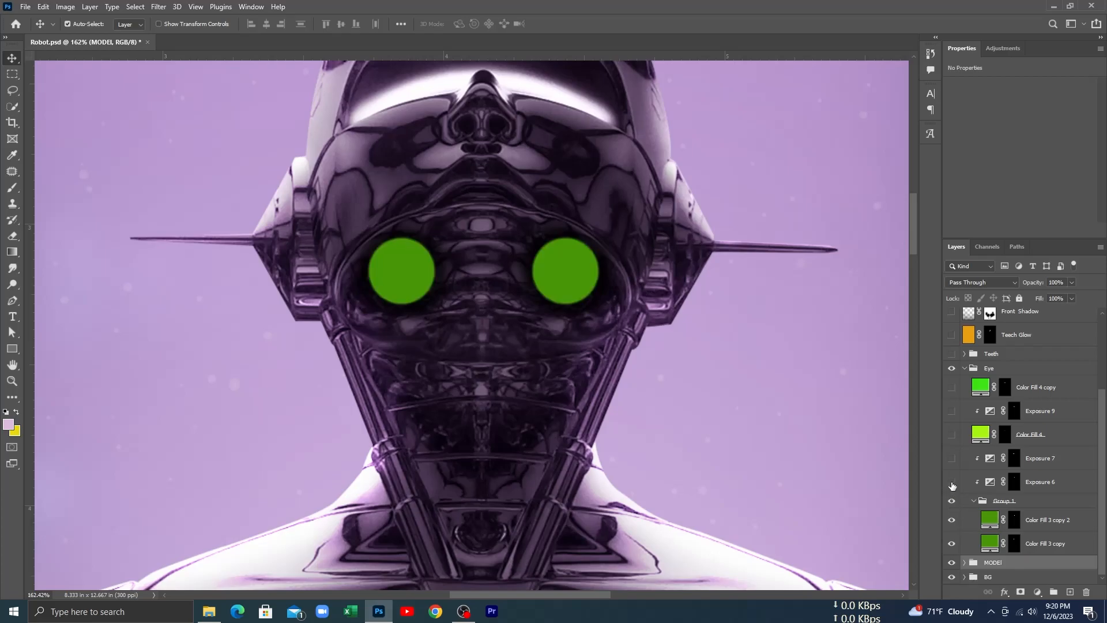
Step: Turn on the Exposure 6 and Exposure 7 adjustments on the green eyes, comparing Exposure 7 off and on
left_click(952, 482)
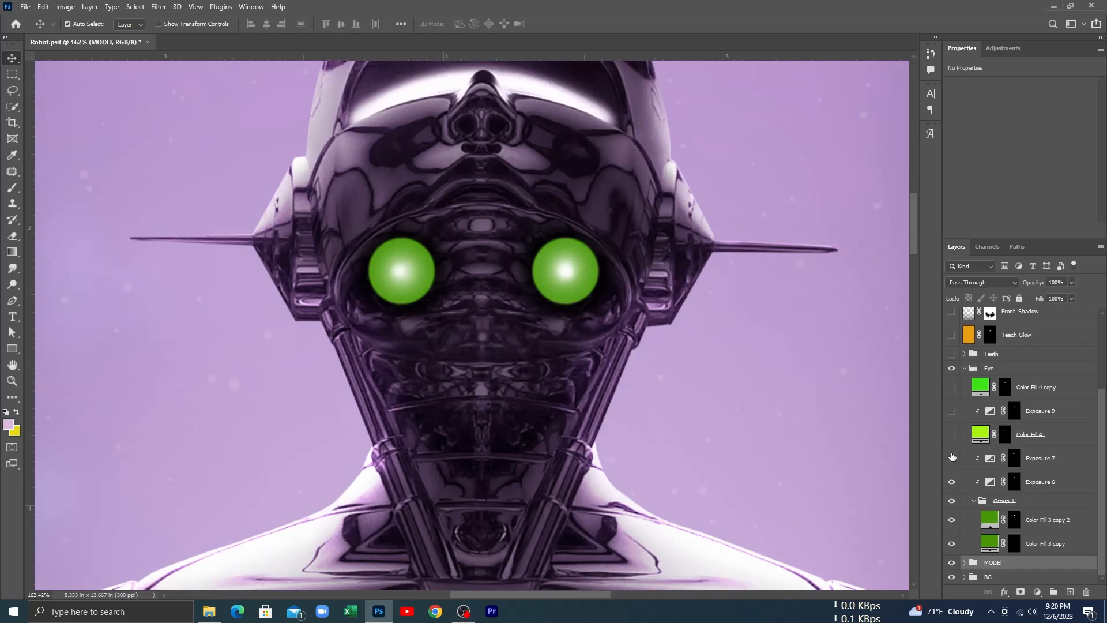
left_click(951, 458)
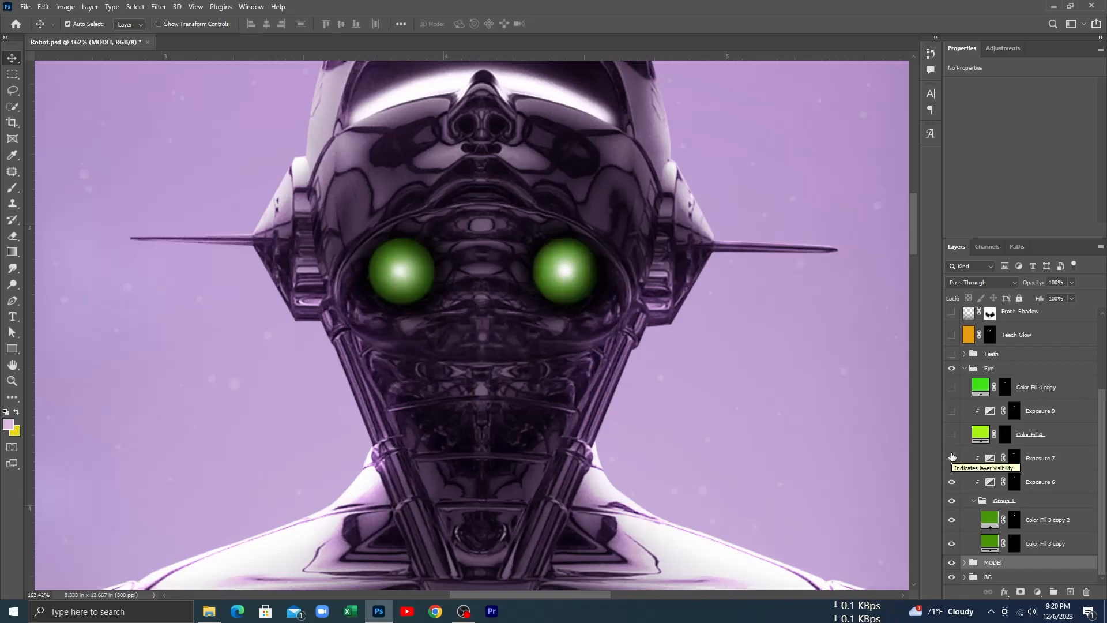
left_click(952, 457)
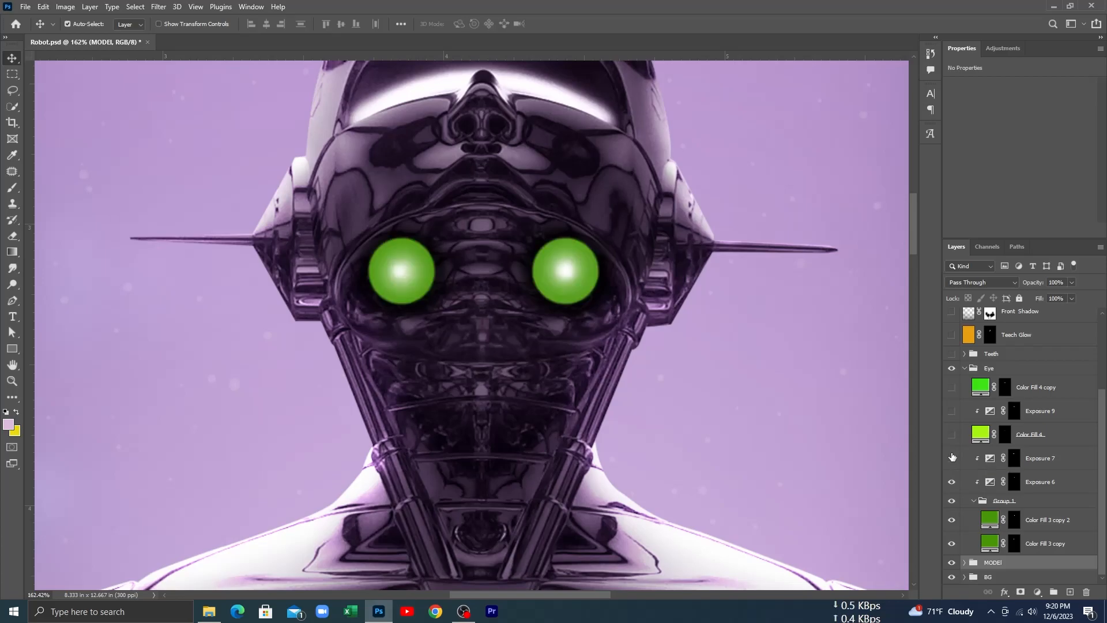
left_click(952, 457)
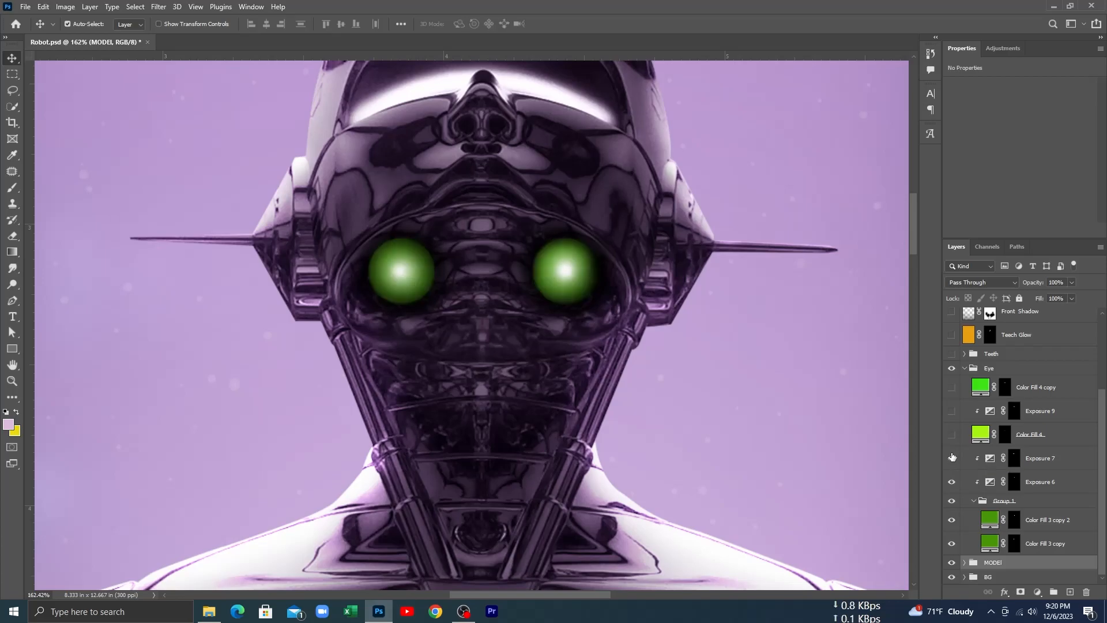
Step: Turn on Color Fill 4, Exposure 9 and Color Fill 4 copy for the green face glow, comparing each color fill off and on
left_click(952, 436)
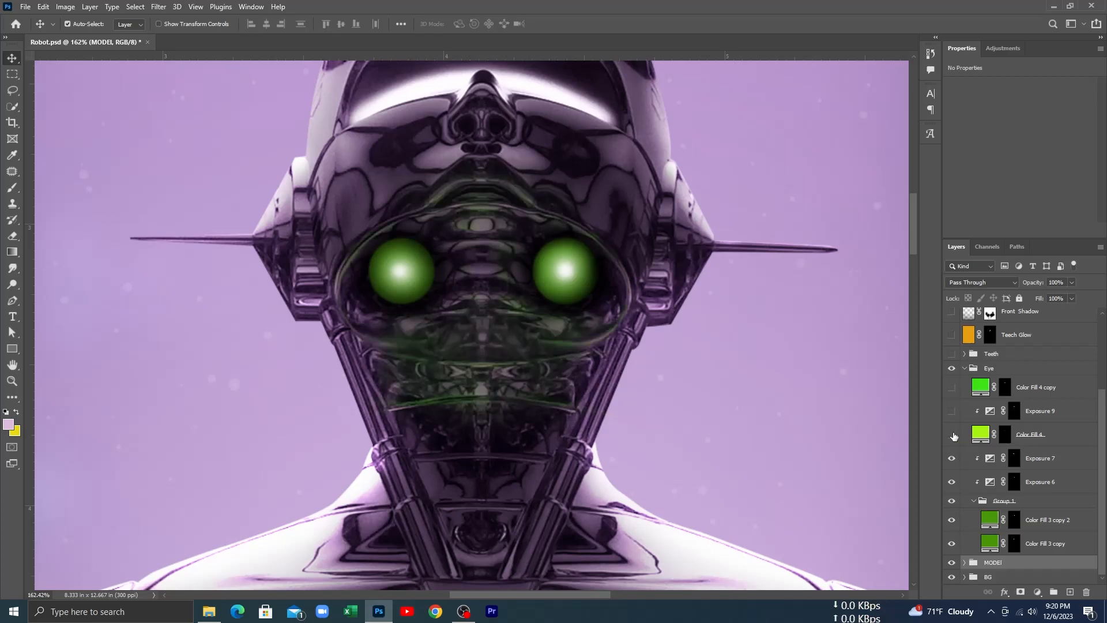
left_click(953, 435)
left_click(952, 436)
left_click(951, 388)
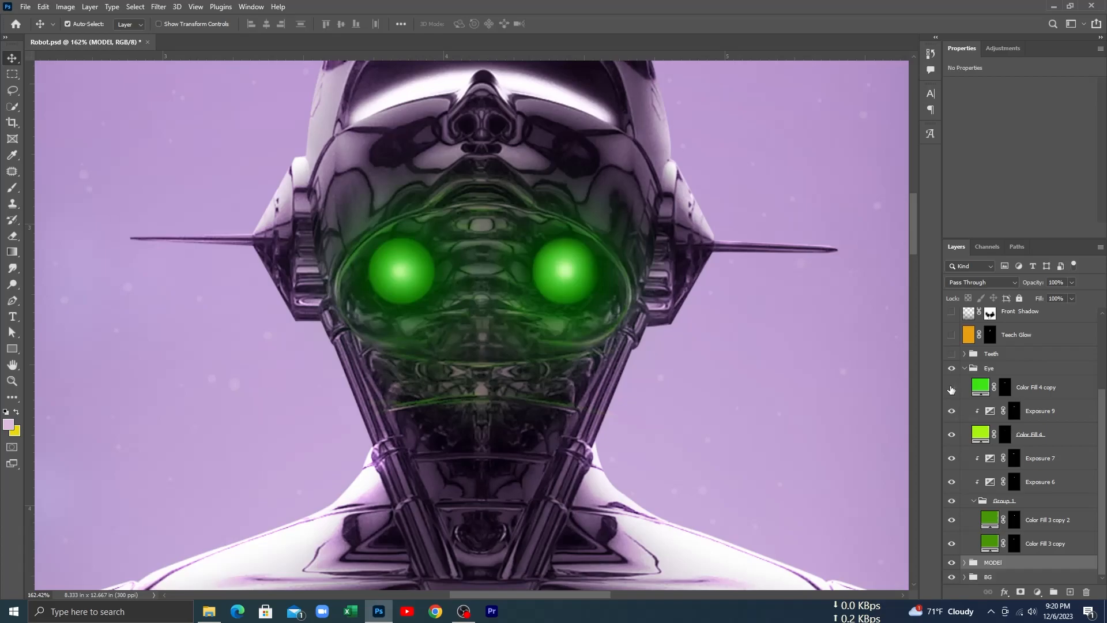
left_click(951, 388)
left_click(951, 388)
Step: Examine the glowing green eyes on the whole poster and up close, and collapse the Eye group
left_click_drag(738, 475, 732, 412)
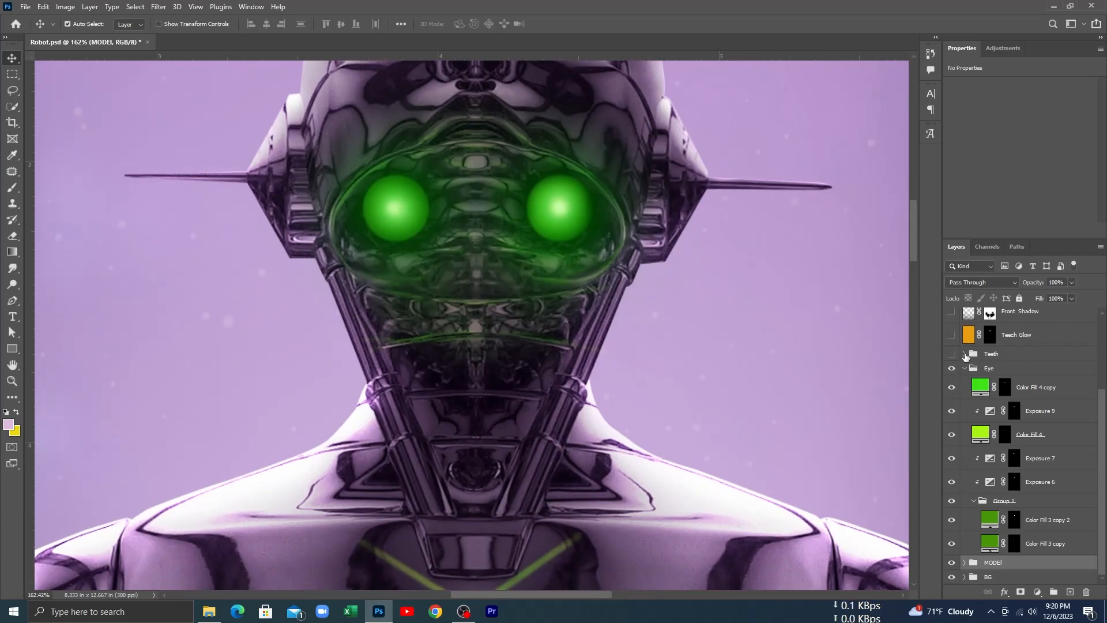
scroll(532, 418, "down", 10)
left_click_drag(513, 442, 507, 330)
scroll(495, 398, "down", 8)
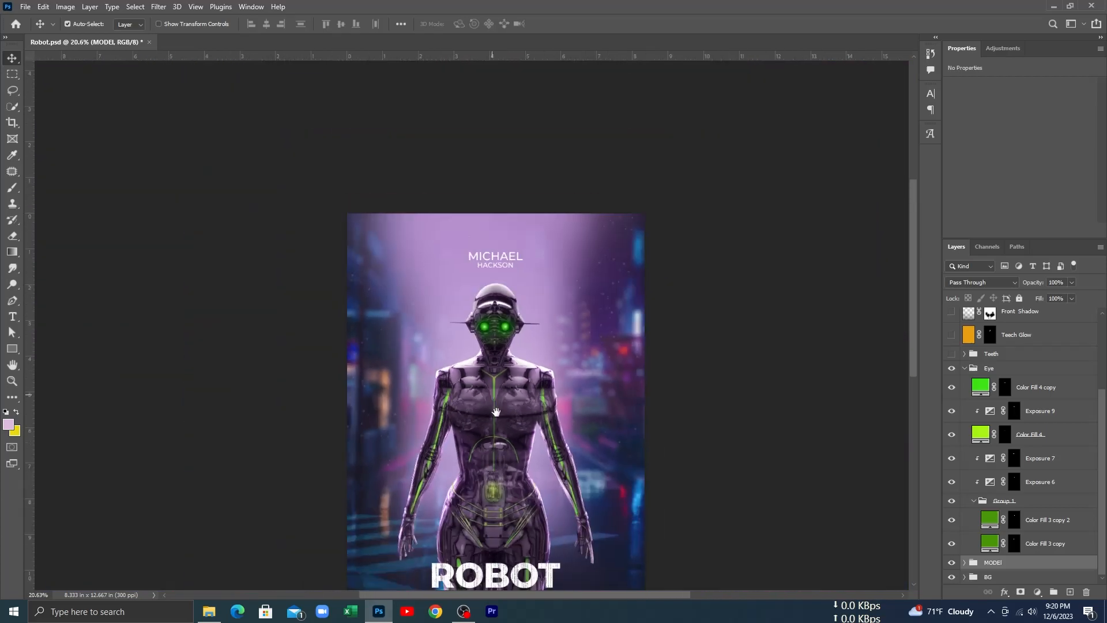
left_click_drag(496, 418, 498, 354)
left_click_drag(497, 431, 503, 452)
scroll(490, 392, "up", 5)
scroll(499, 436, "up", 3)
left_click_drag(511, 302, 524, 462)
left_click_drag(528, 417, 527, 473)
scroll(527, 473, "up", 2)
left_click_drag(527, 418, 518, 502)
scroll(518, 501, "up", 1)
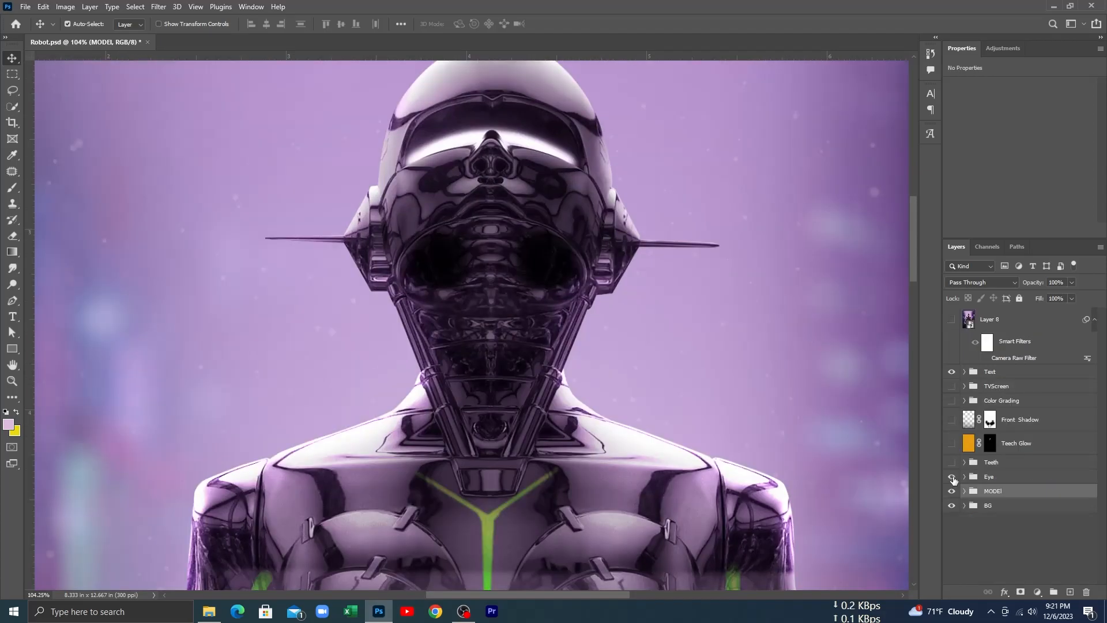
left_click(952, 477)
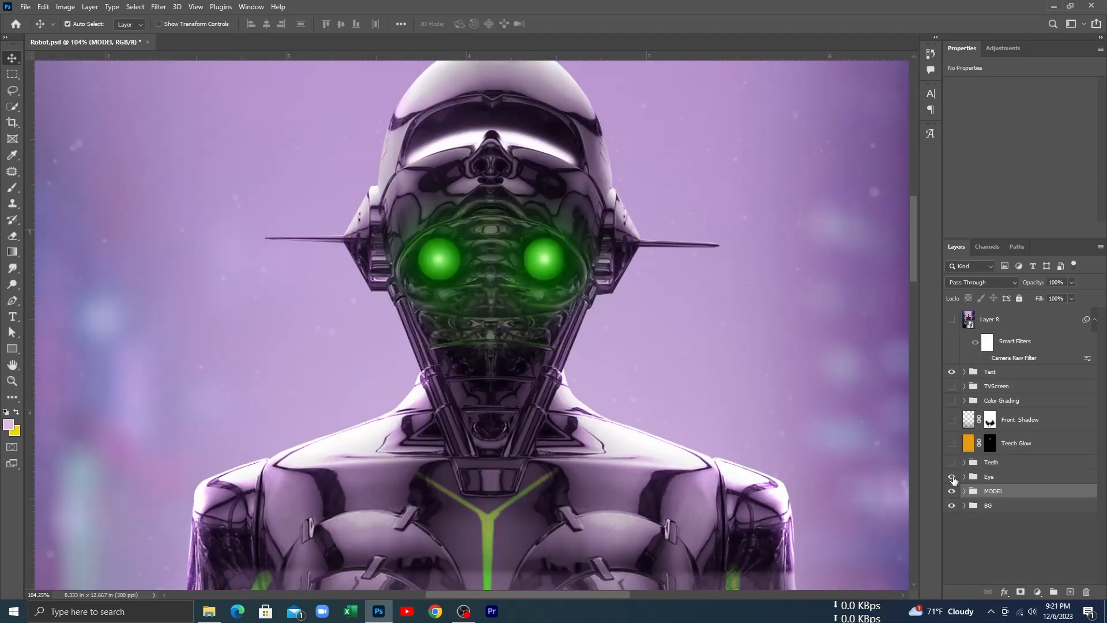
Step: Expand the Teeth group and show the orange tooth fills from Color Fill 4 copy 2 to copy 7
left_click(965, 462)
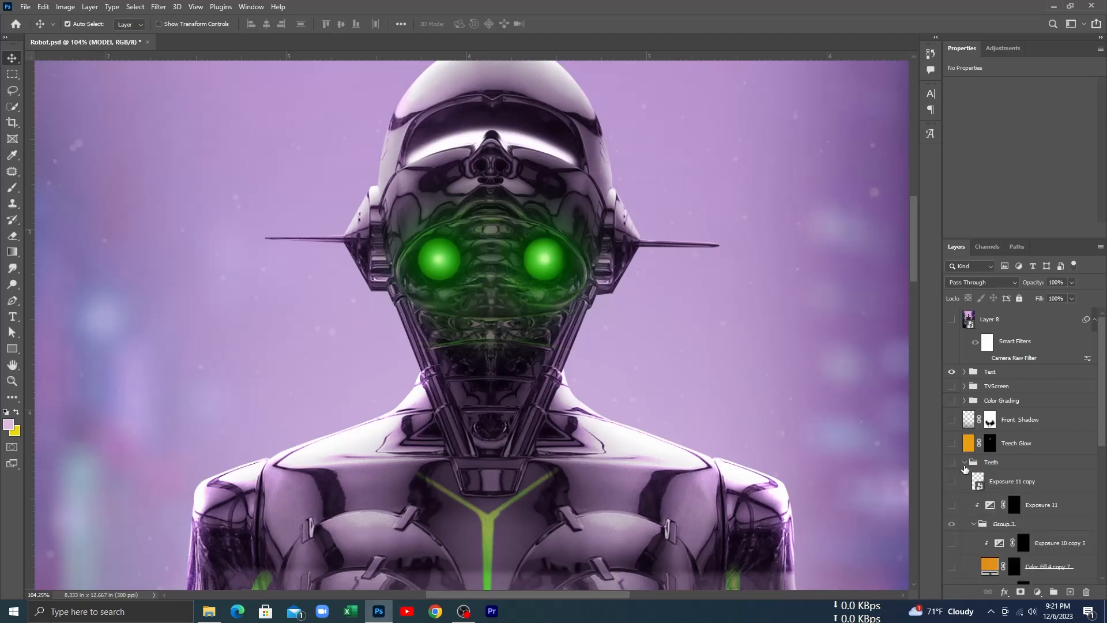
scroll(970, 498, "down", 2)
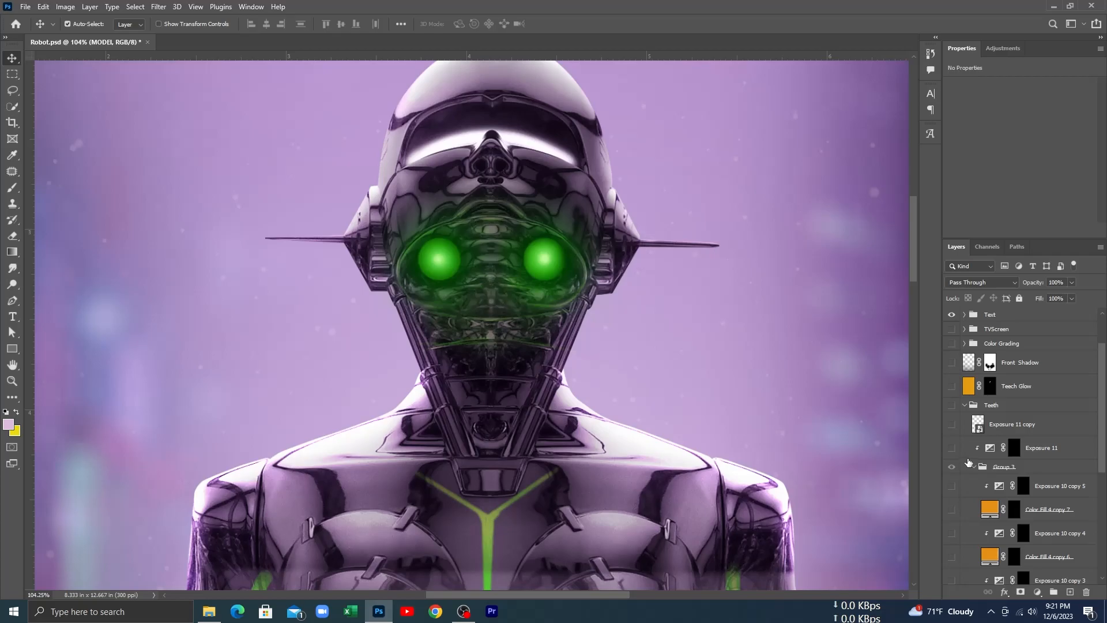
scroll(973, 478, "down", 5)
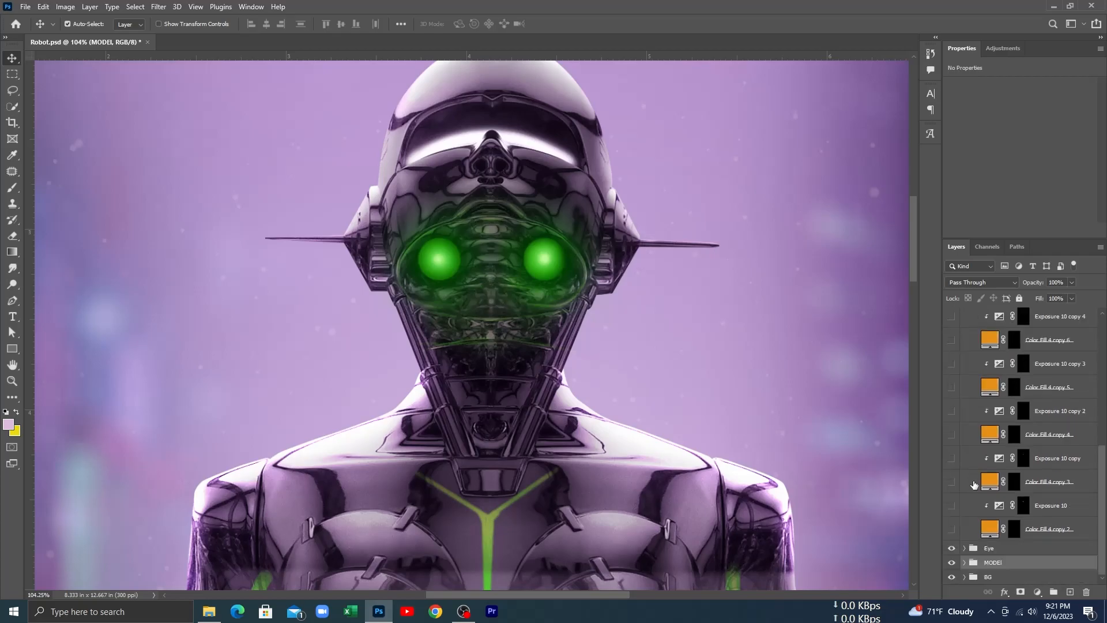
left_click(952, 529)
left_click(951, 482)
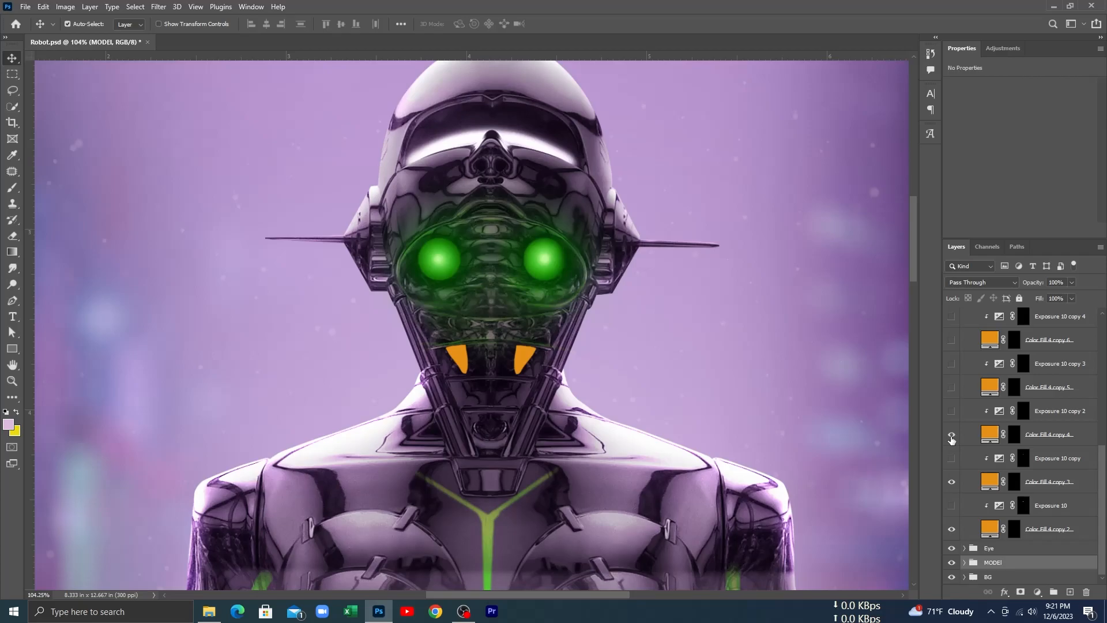
left_click(948, 389)
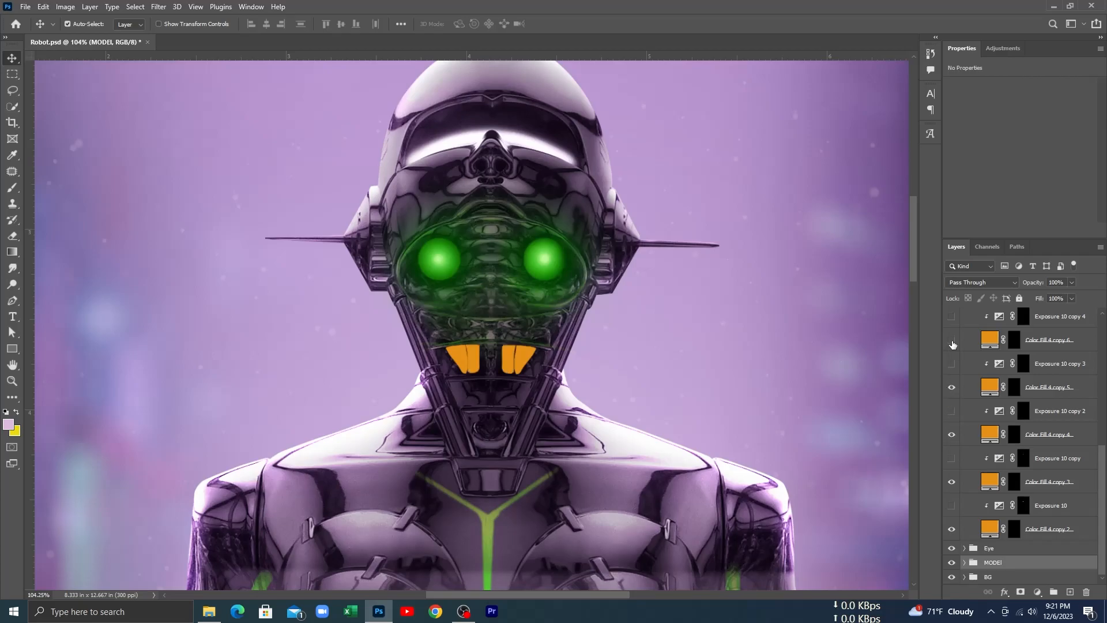
scroll(954, 363, "up", 3)
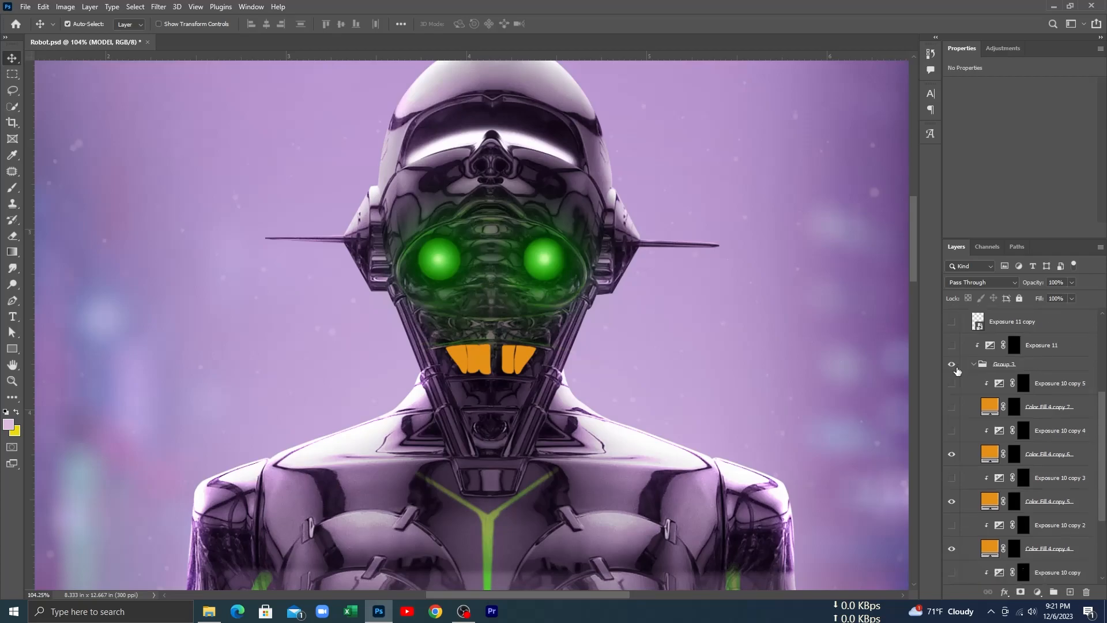
left_click(953, 406)
Step: Turn on the shading adjustments clipped to the orange teeth, from Exposure 10 through Exposure 10 copy 5
scroll(955, 461, "down", 3)
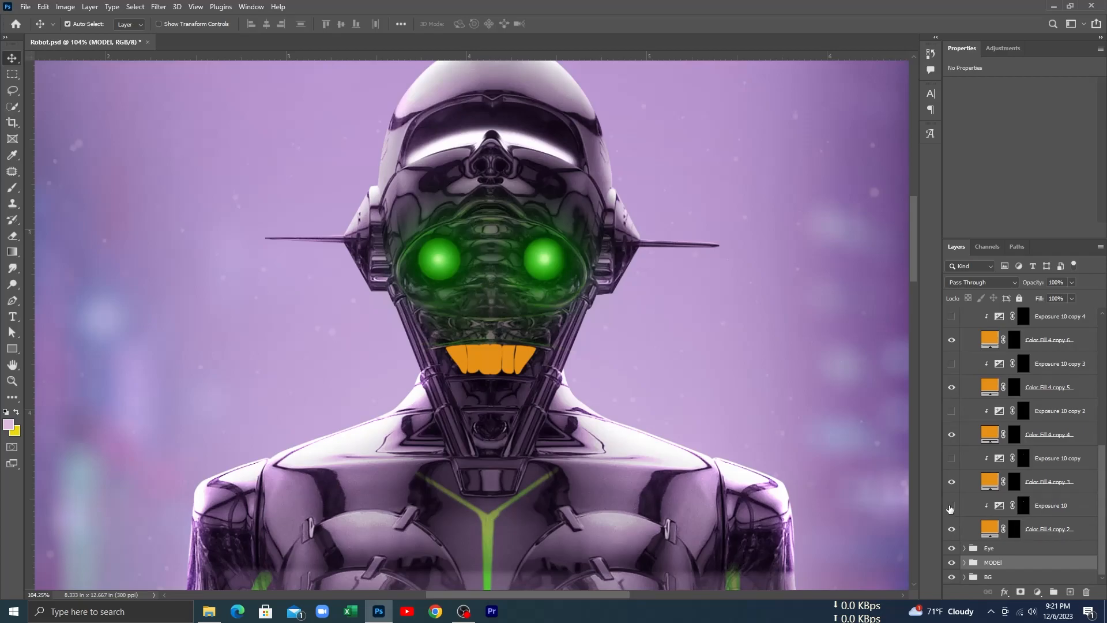
left_click(951, 508)
scroll(532, 381, "up", 5)
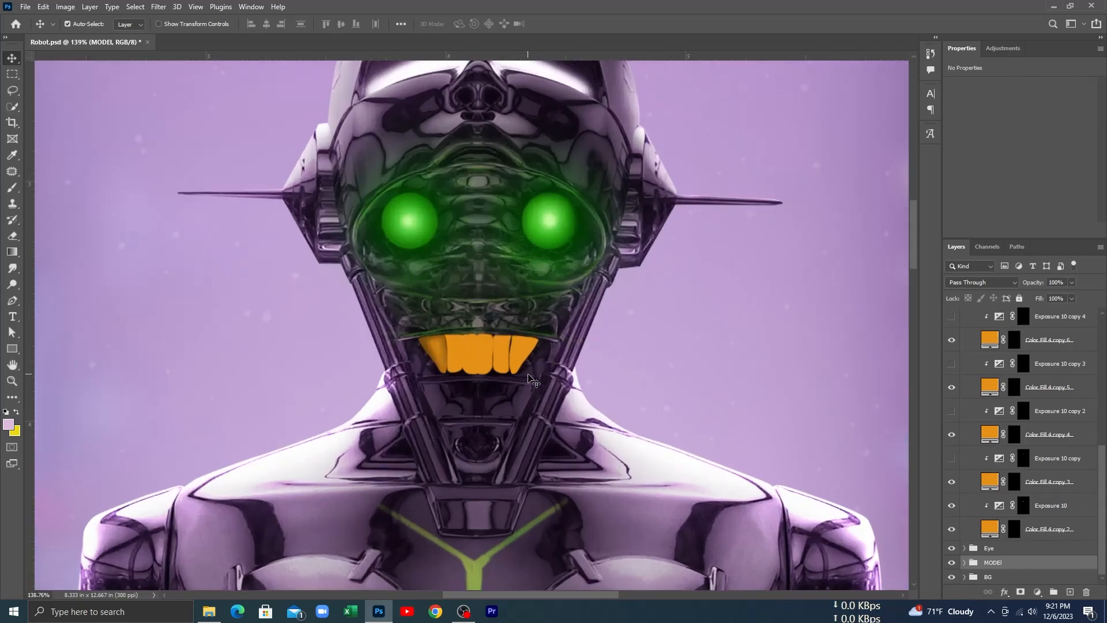
scroll(533, 424, "up", 2)
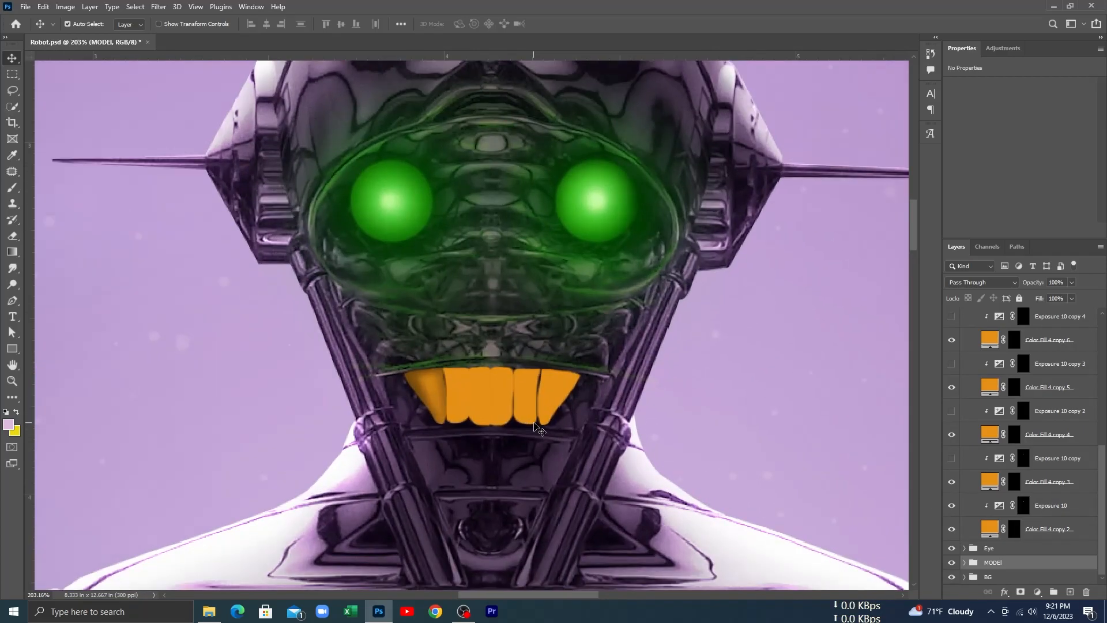
left_click(952, 458)
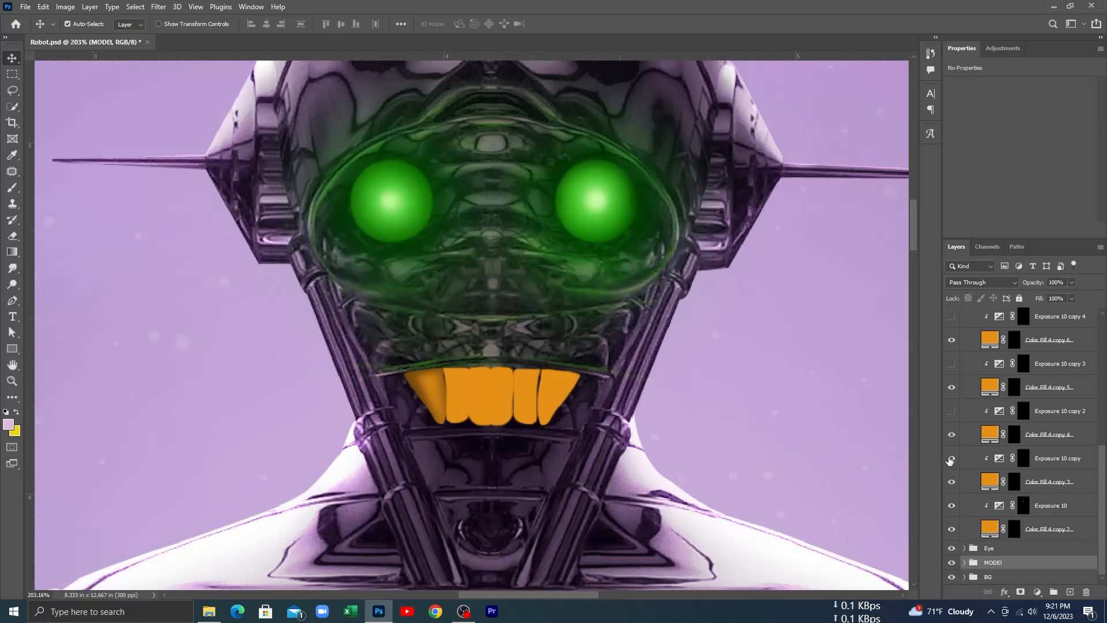
left_click(950, 410)
scroll(950, 413, "up", 2)
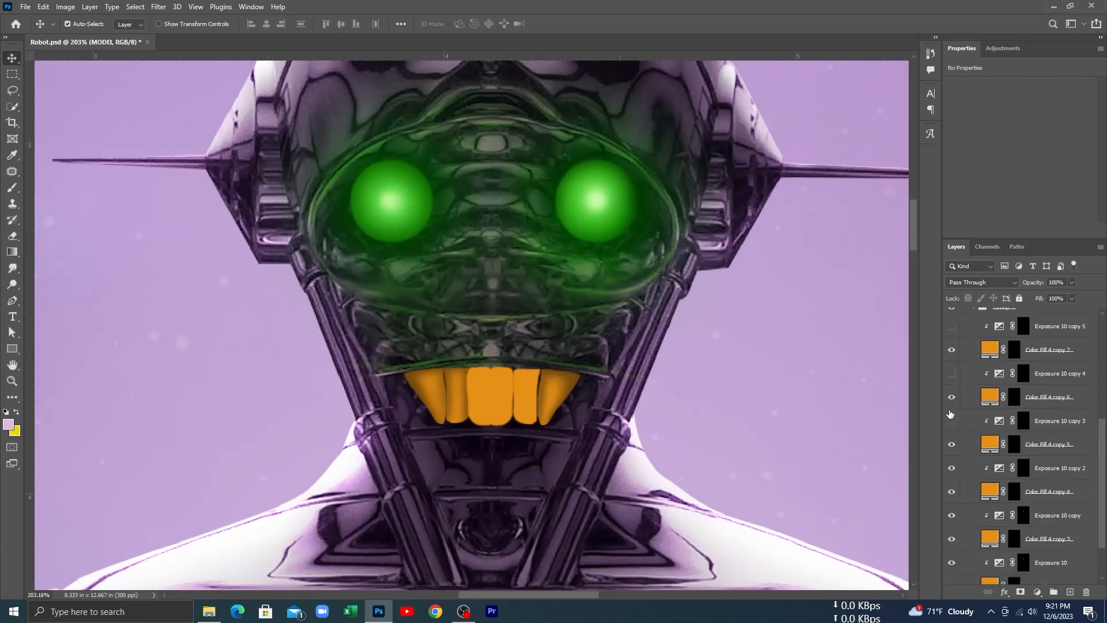
left_click(951, 420)
left_click(951, 373)
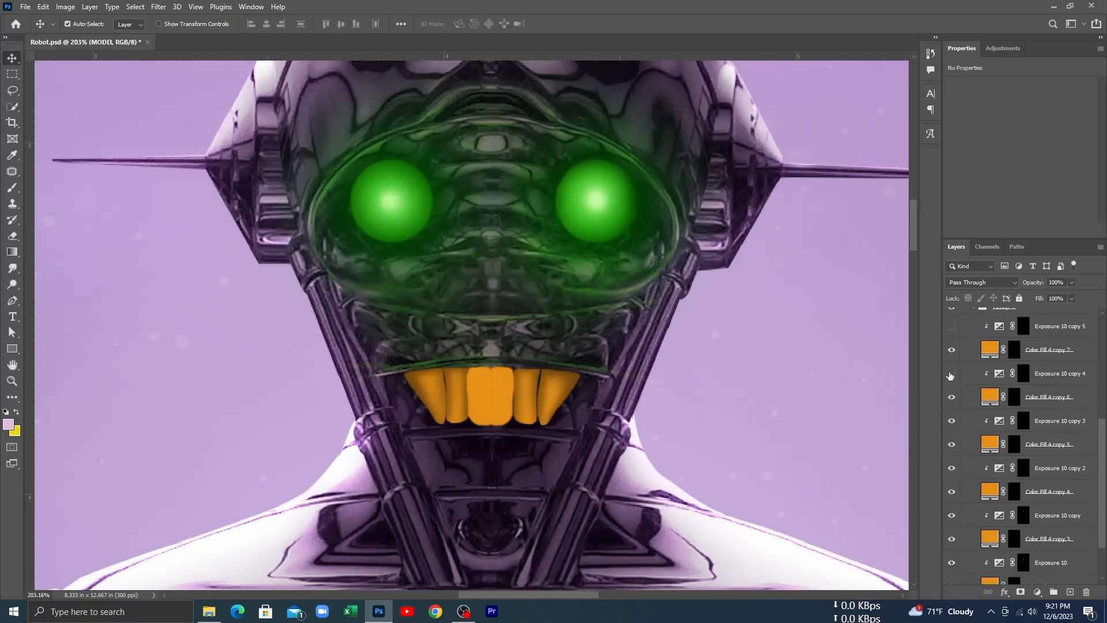
scroll(971, 406, "up", 2)
left_click(952, 384)
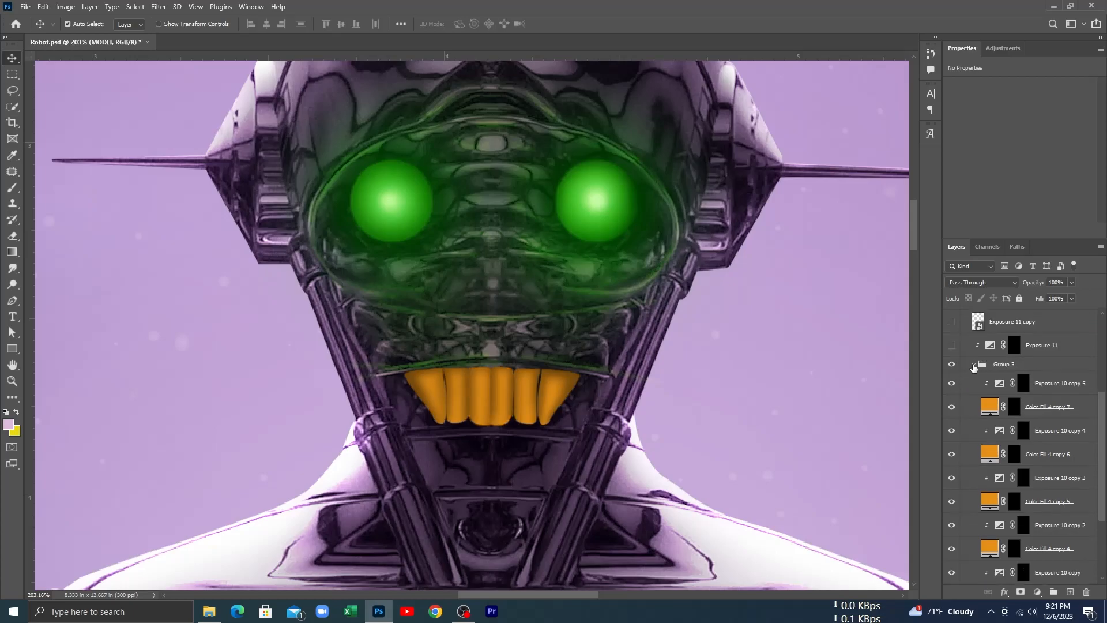
Step: Collapse Group 3 inside the Teeth group and compare the robot's face with the teeth hidden and shown
left_click(974, 364)
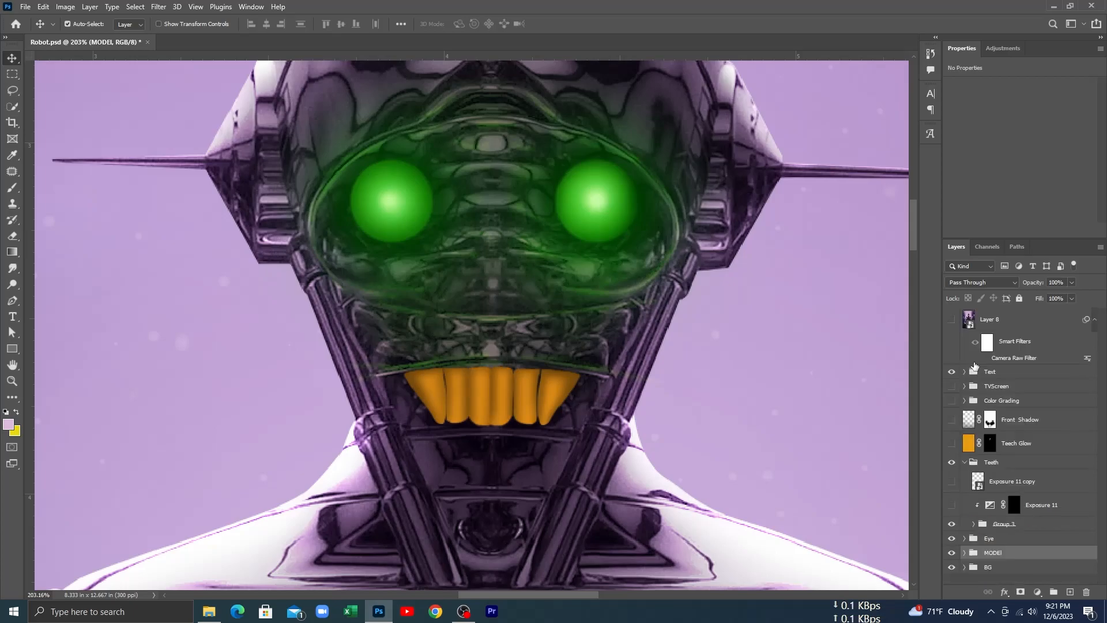
left_click(952, 523)
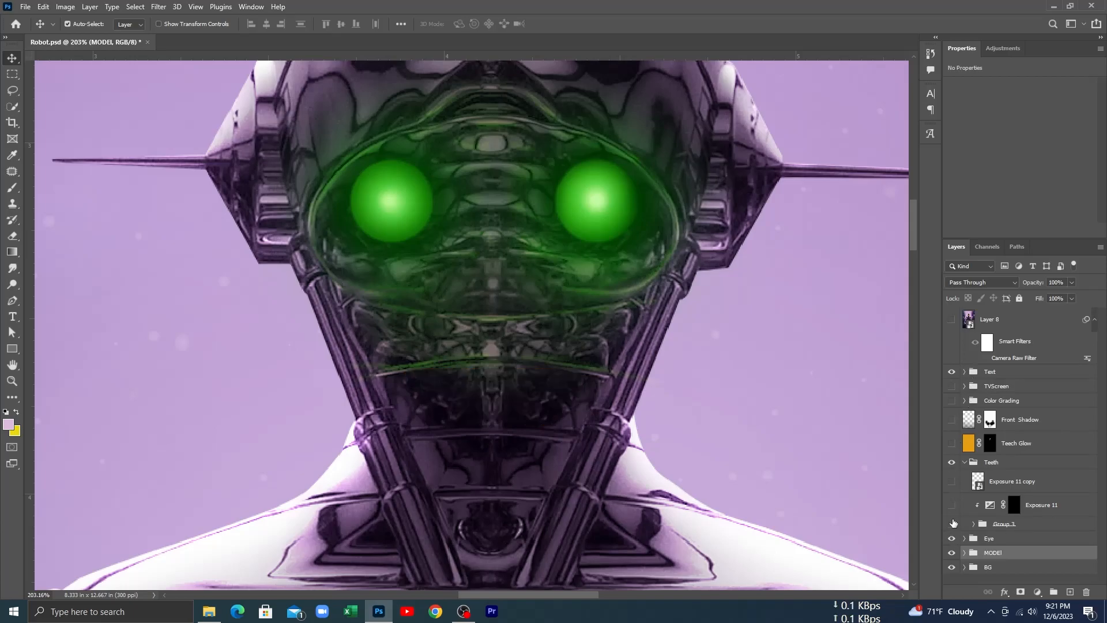
left_click(953, 523)
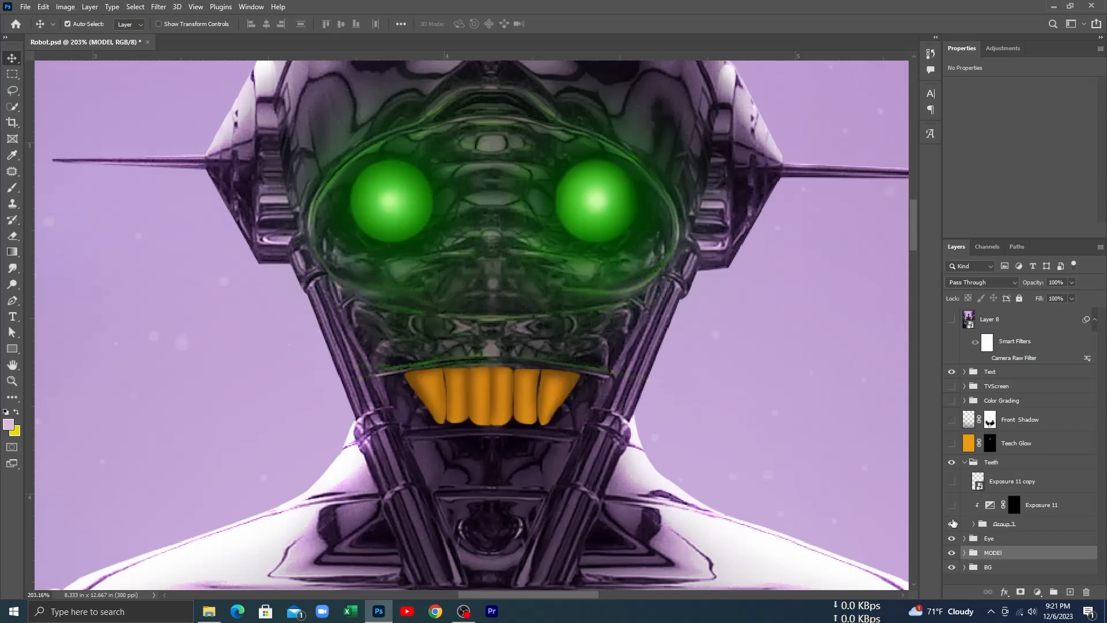
Step: Turn on the Exposure 11 brightening over the upper teeth and show the lower teeth on Exposure 11 copy
left_click(952, 506)
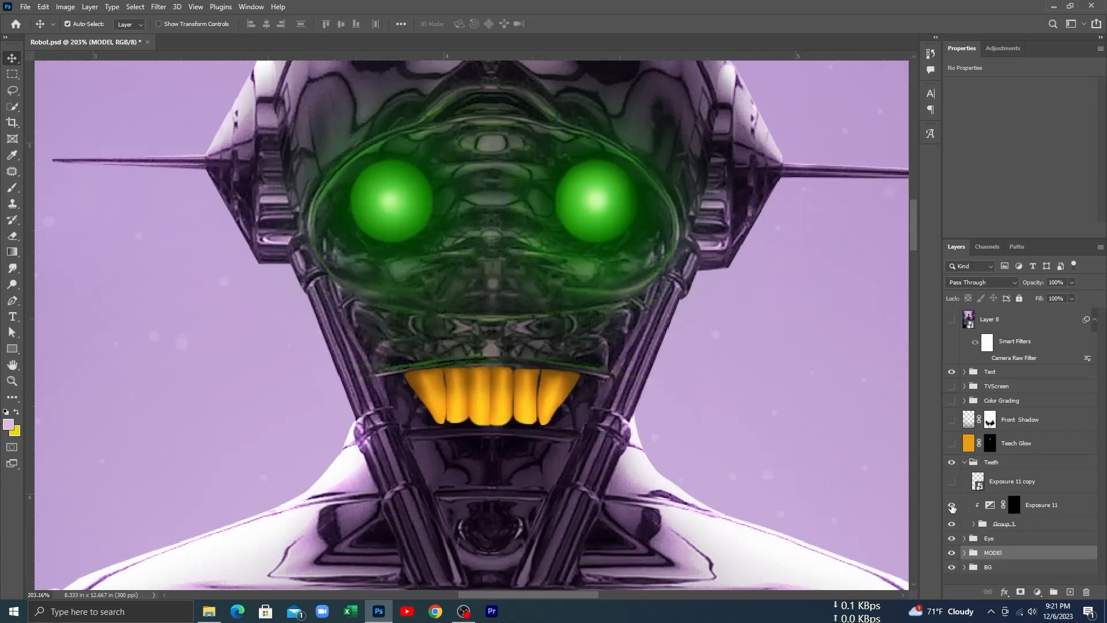
left_click(952, 505)
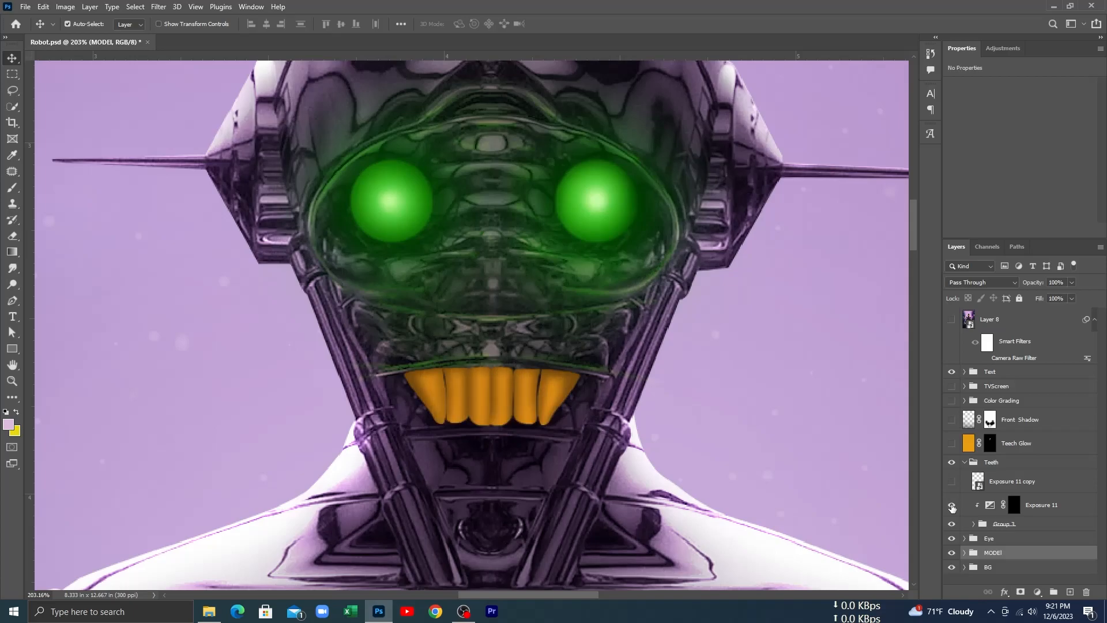
left_click(952, 506)
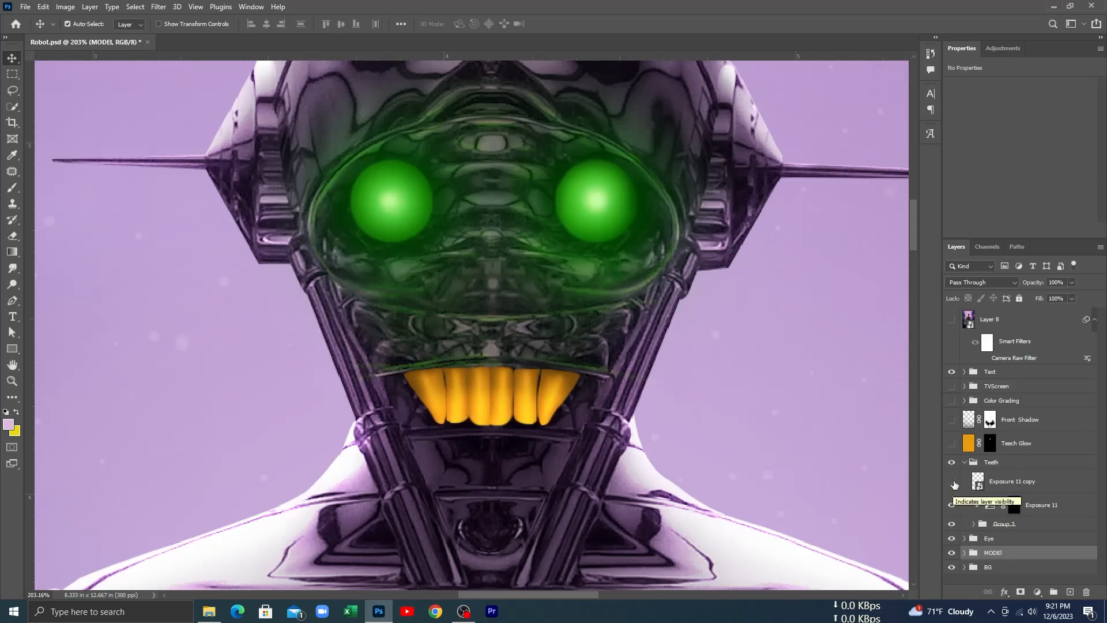
left_click(951, 482)
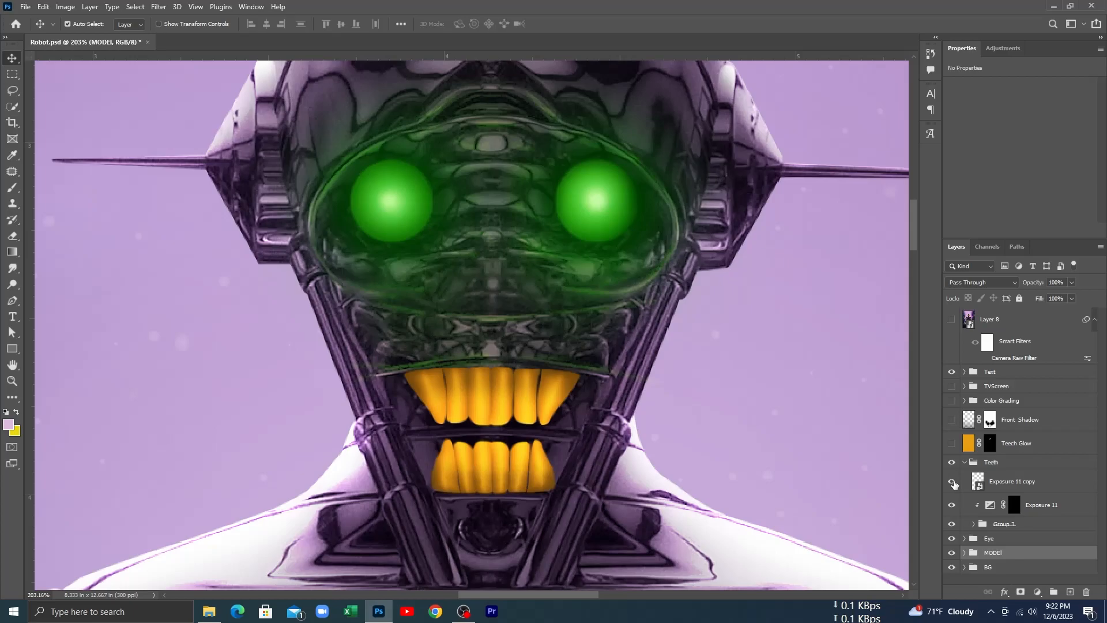
Step: Collapse the Teeth group and compare the robot's face with the whole group hidden and shown
left_click(963, 465)
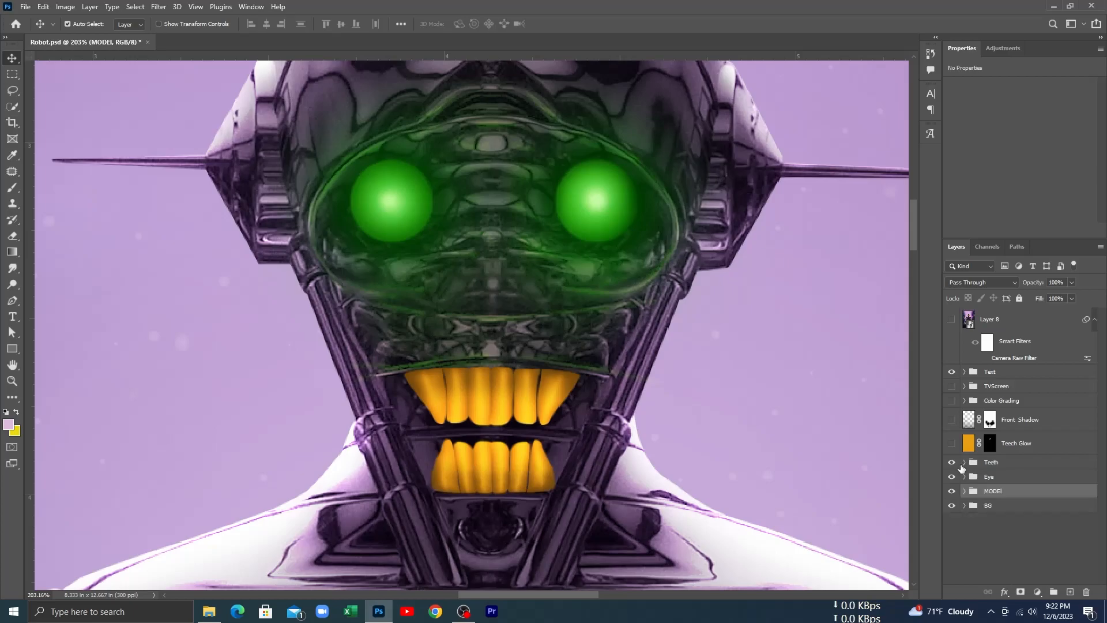
left_click(953, 465)
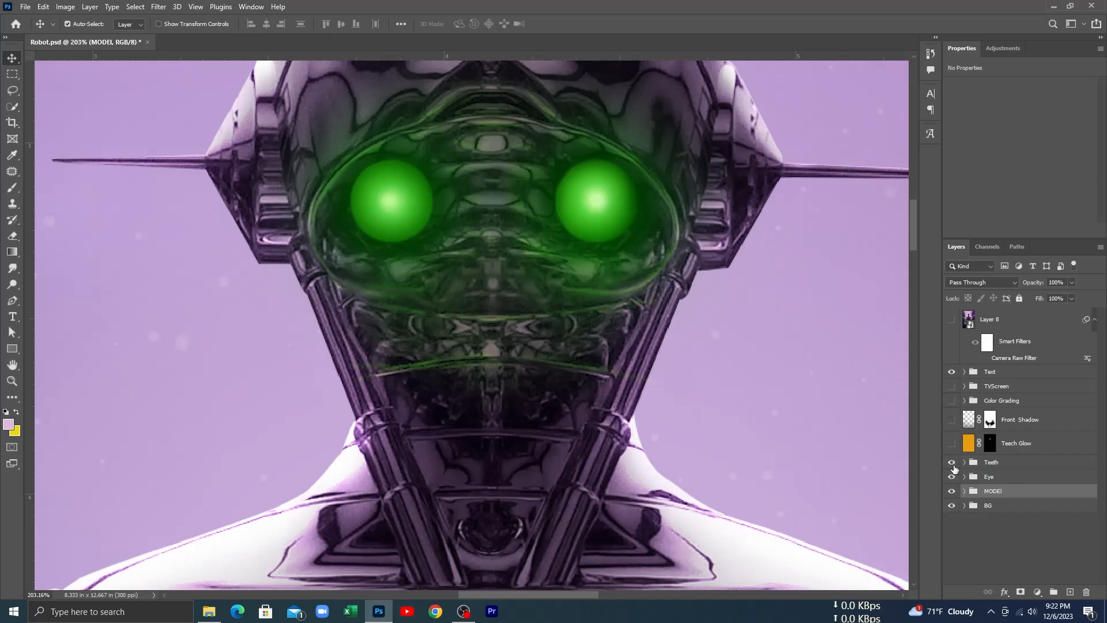
left_click(953, 464)
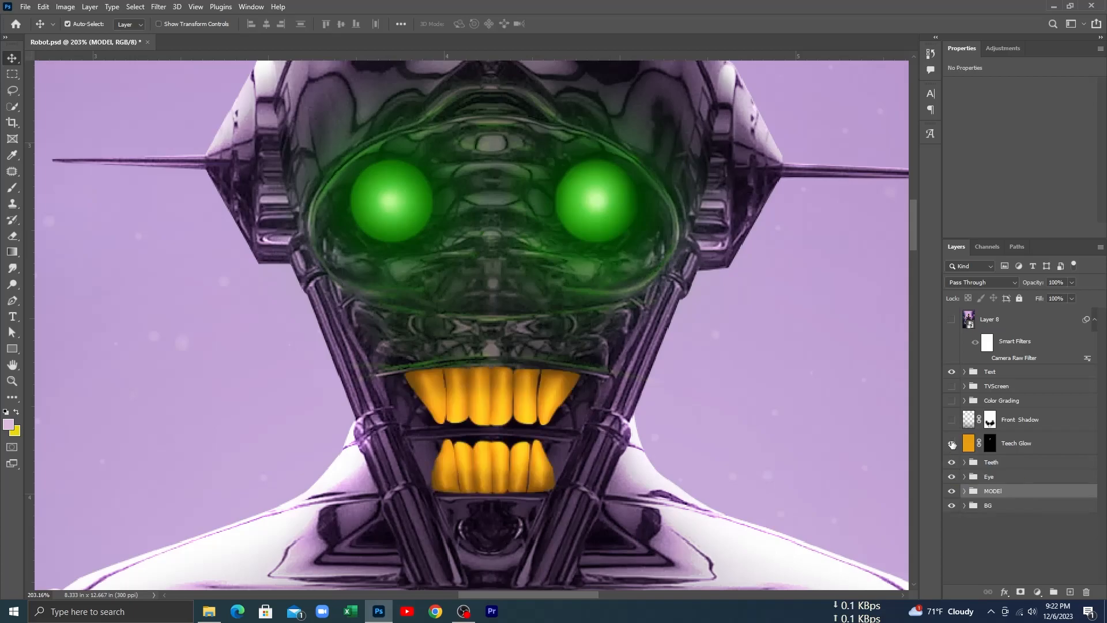
Step: Turn on the Teech Glow layer, comparing the face with and without the orange glow
left_click(951, 443)
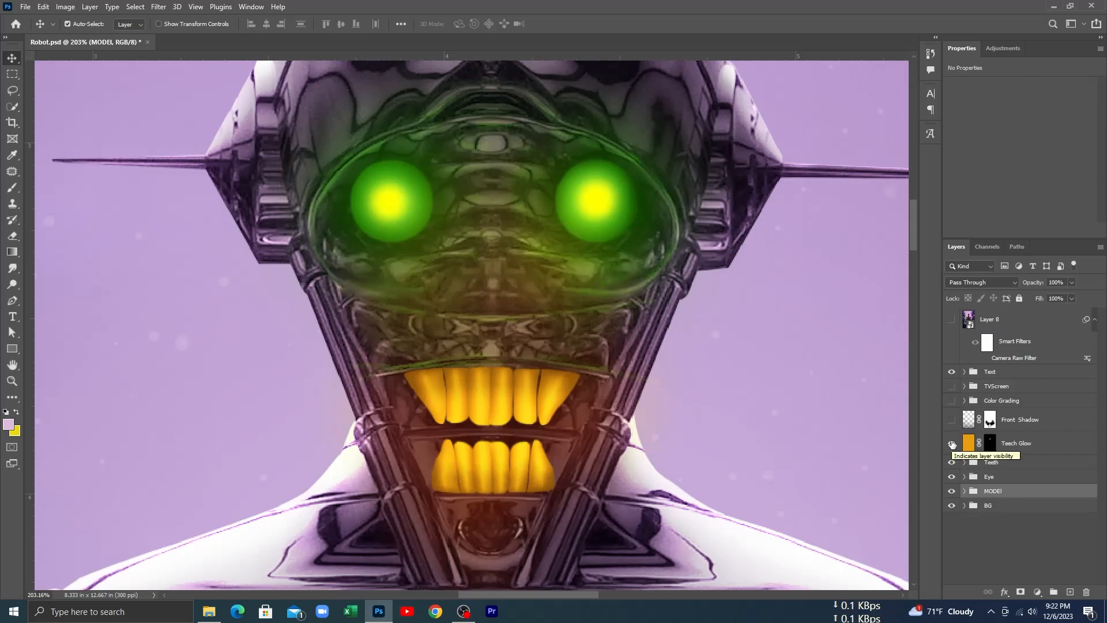
left_click(952, 442)
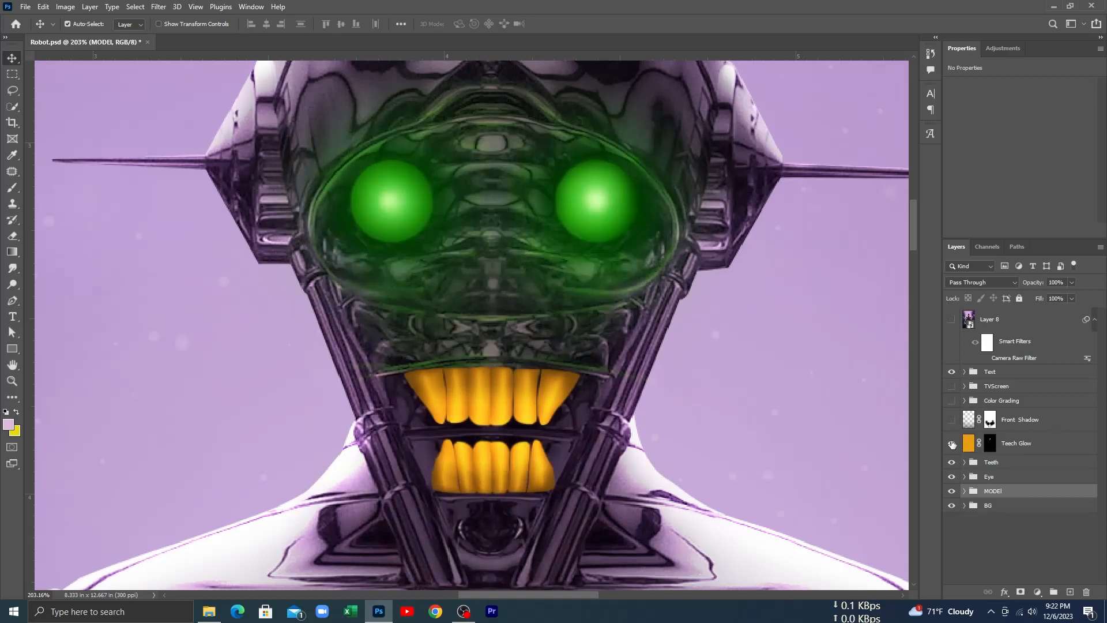
left_click(952, 442)
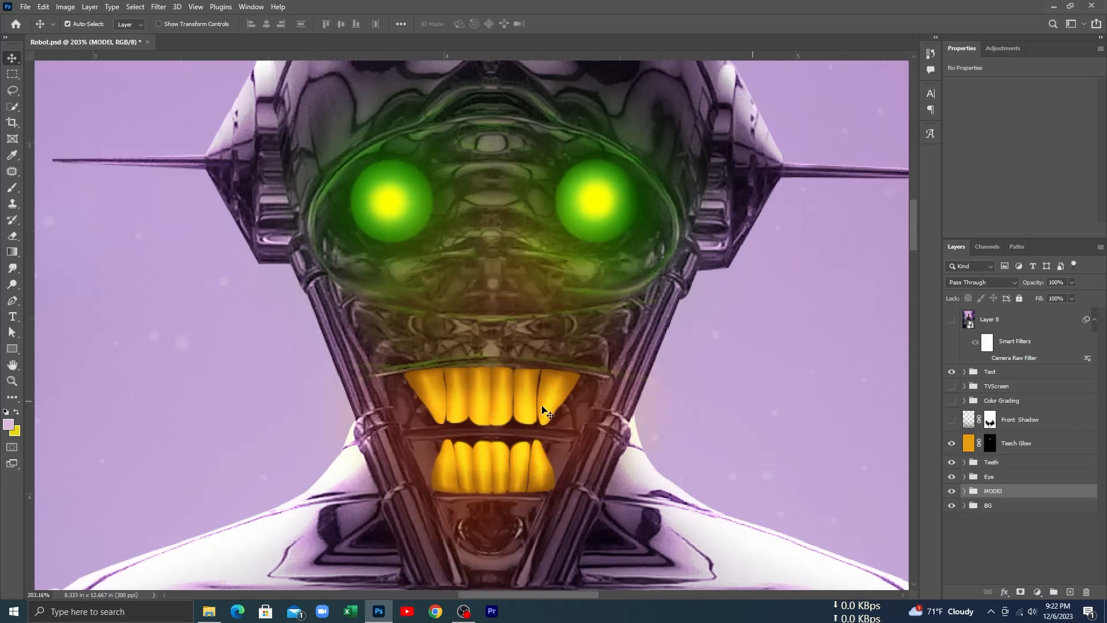
Step: Turn on the Front Shadow layer, comparing the poster's lower part with and without the shadow
left_click_drag(540, 412, 502, 254)
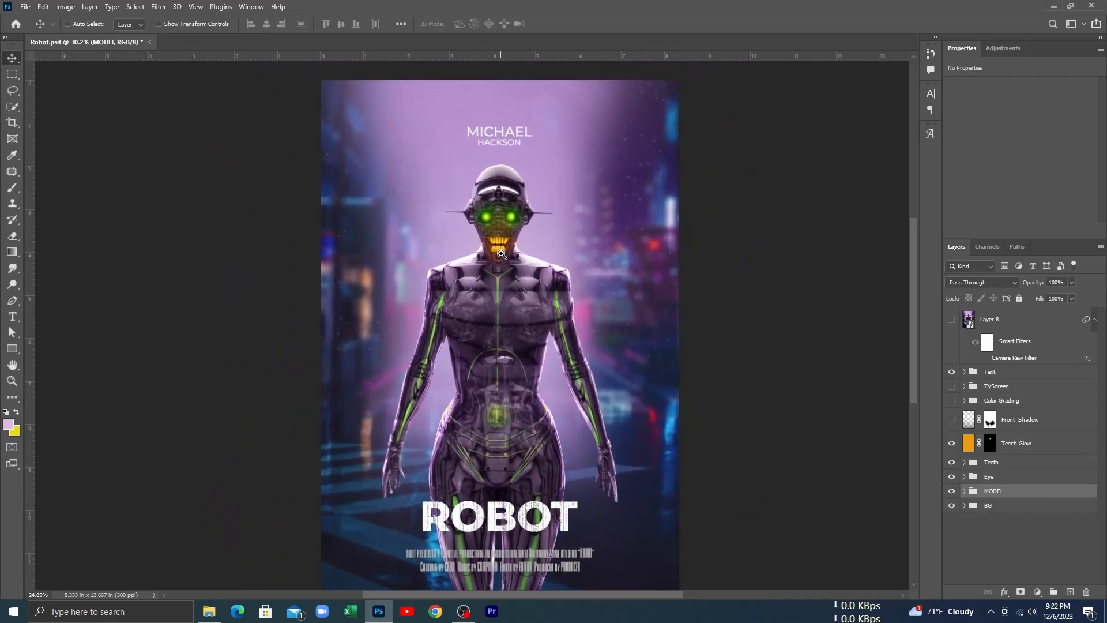
left_click_drag(493, 342, 494, 322)
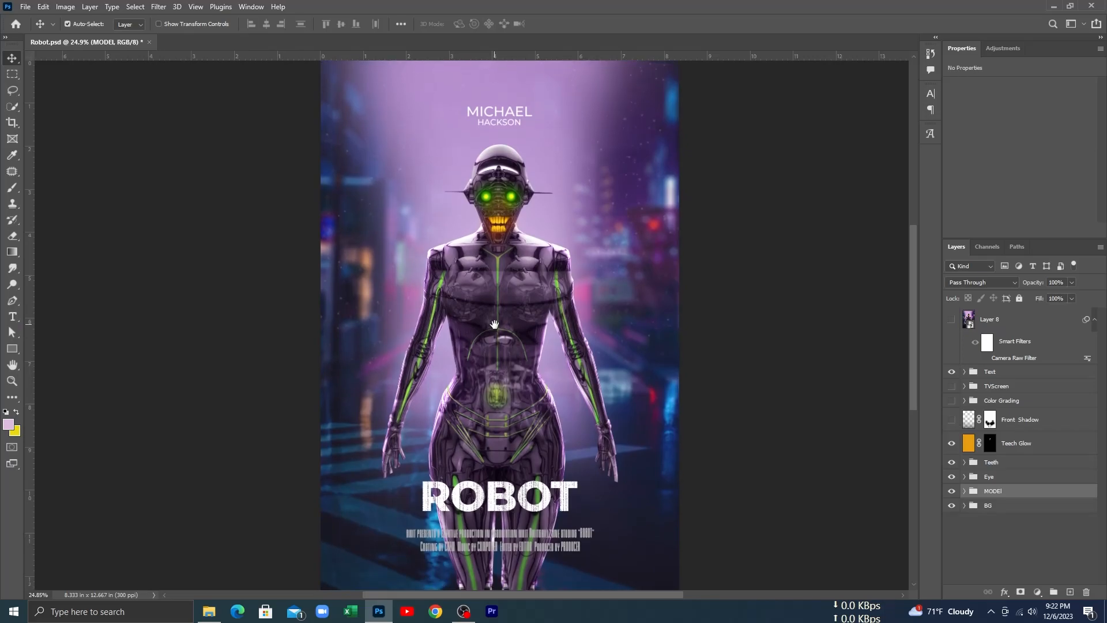
scroll(495, 327, "down", 1)
scroll(495, 331, "up", 1)
left_click(951, 423)
left_click(952, 421)
left_click(952, 421)
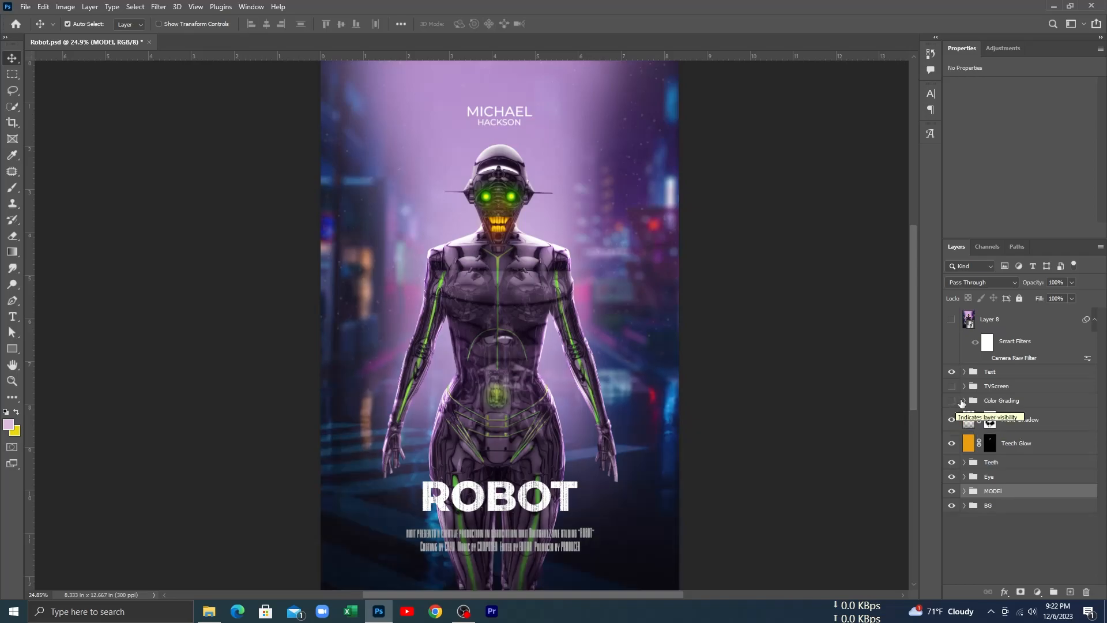
Step: Expand the Color Grading group and turn on Brightness/Contrast 1 and Color Lookup 1, 2 and 3
left_click(963, 401)
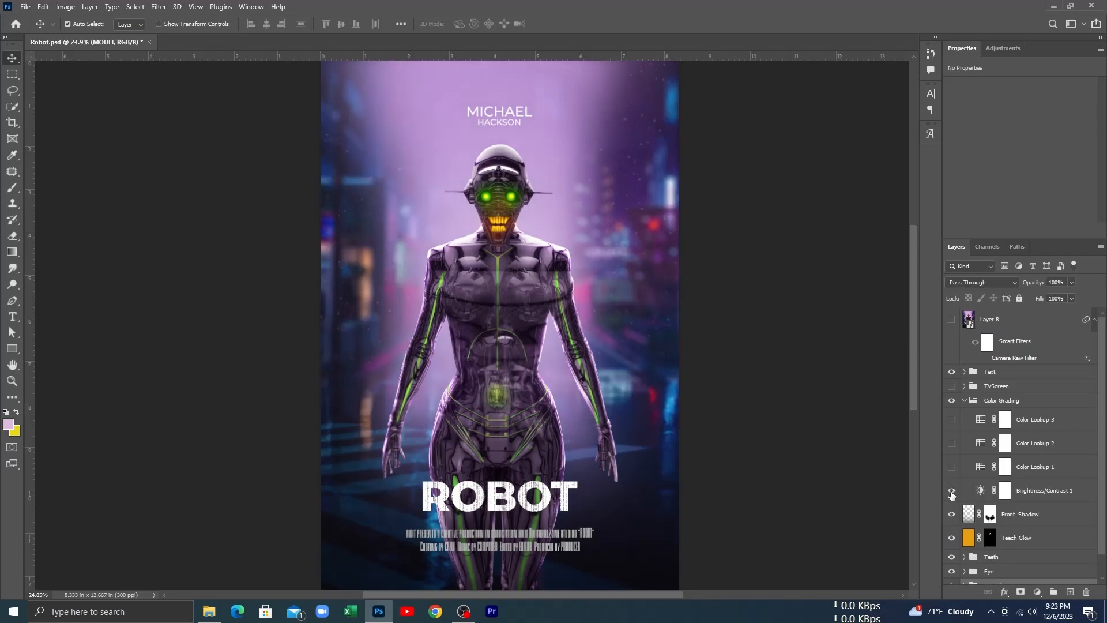
left_click(952, 467)
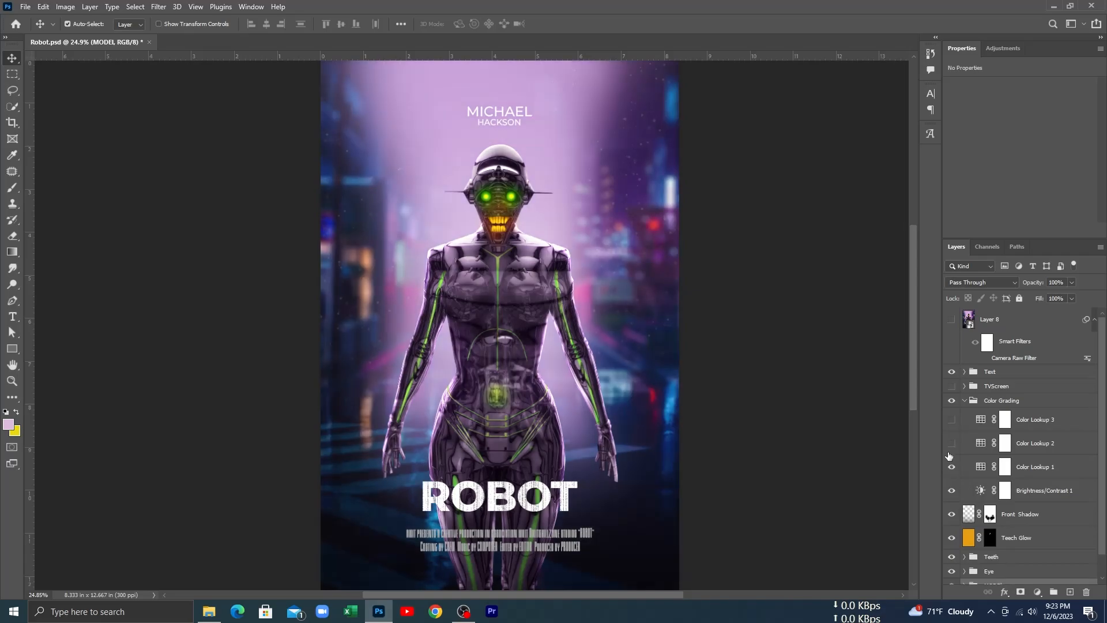
left_click(951, 443)
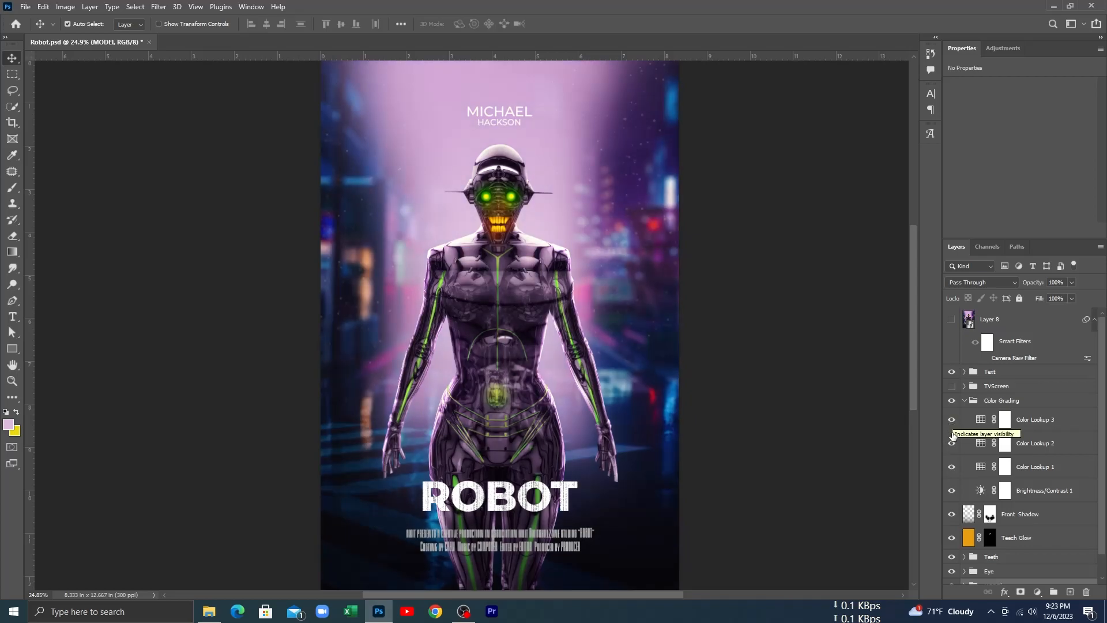
Step: Collapse the Color Grading group and compare the poster with the grading hidden and shown
left_click(964, 402)
left_click(952, 402)
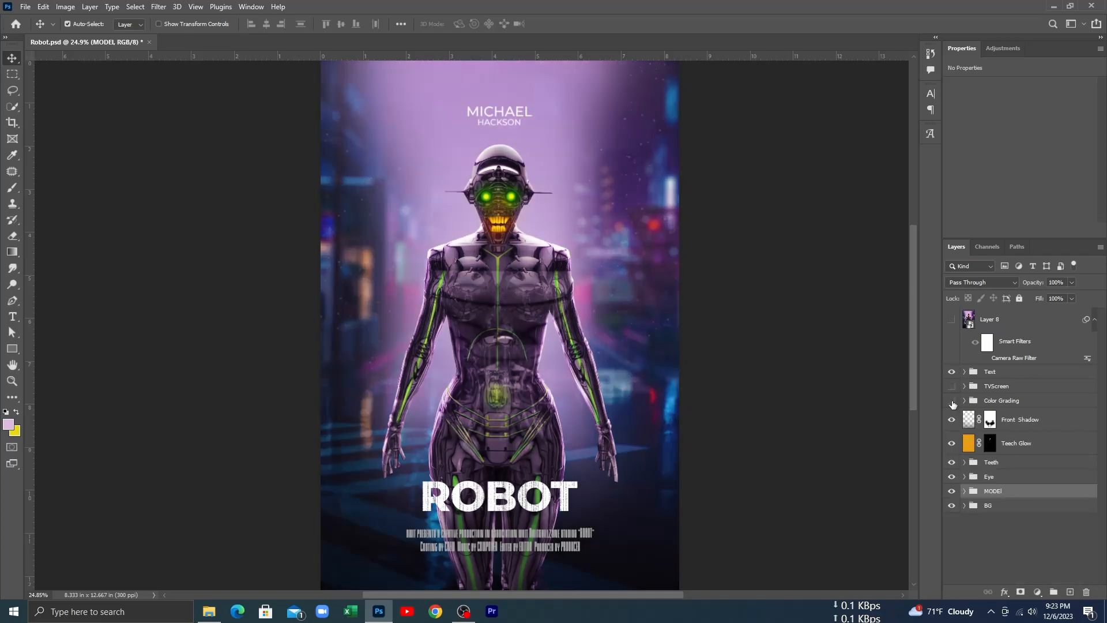
left_click(952, 401)
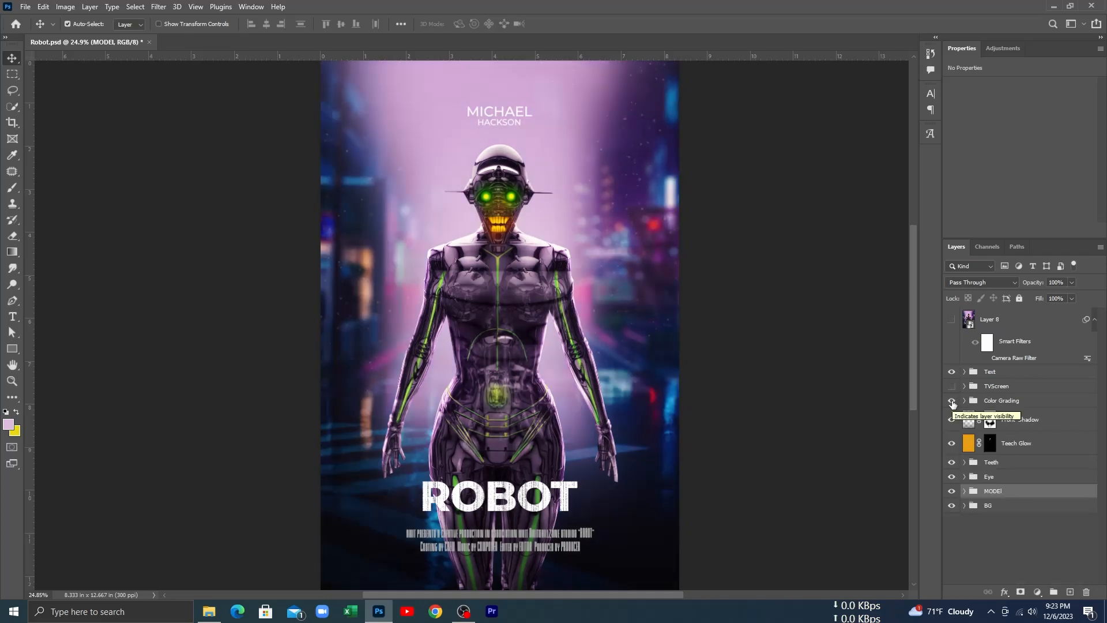
Step: Expand the TVScreen group and show the white Rectangle 1 frame behind the robot's head, comparing it hidden and shown
scroll(501, 277, "up", 3)
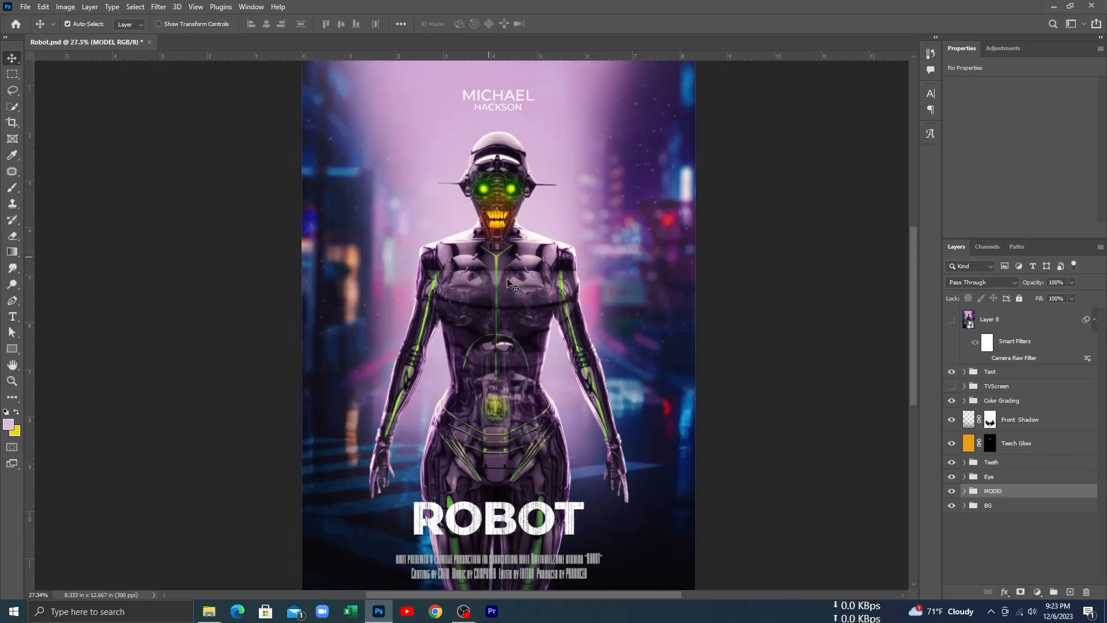
left_click_drag(510, 279, 520, 374)
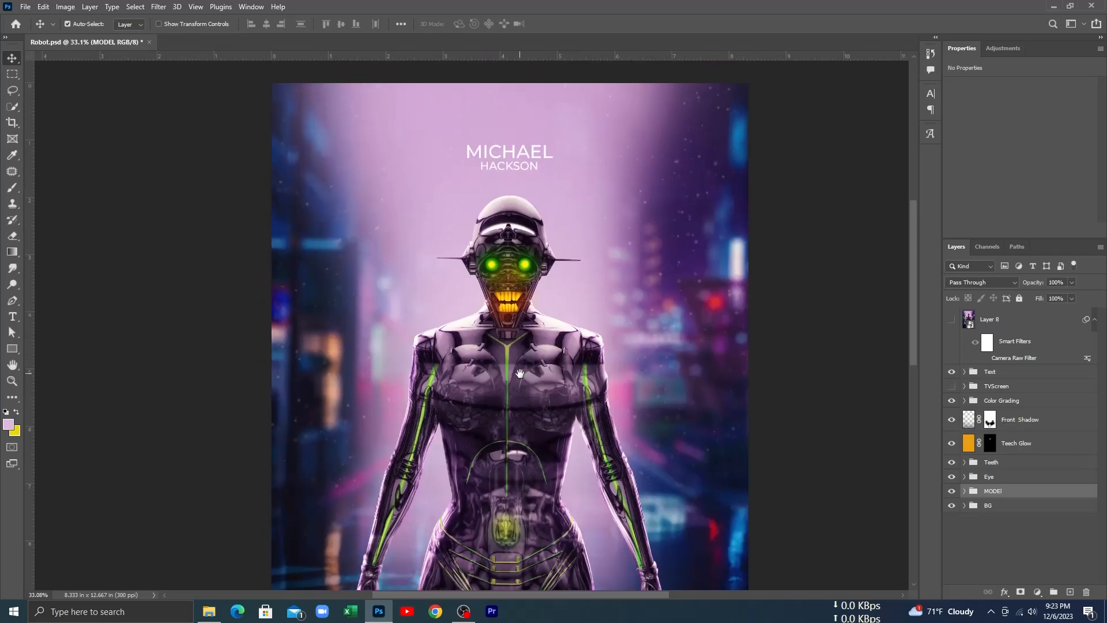
scroll(520, 374, "up", 2)
scroll(536, 320, "up", 2)
scroll(537, 320, "up", 1)
left_click_drag(536, 320, 564, 362)
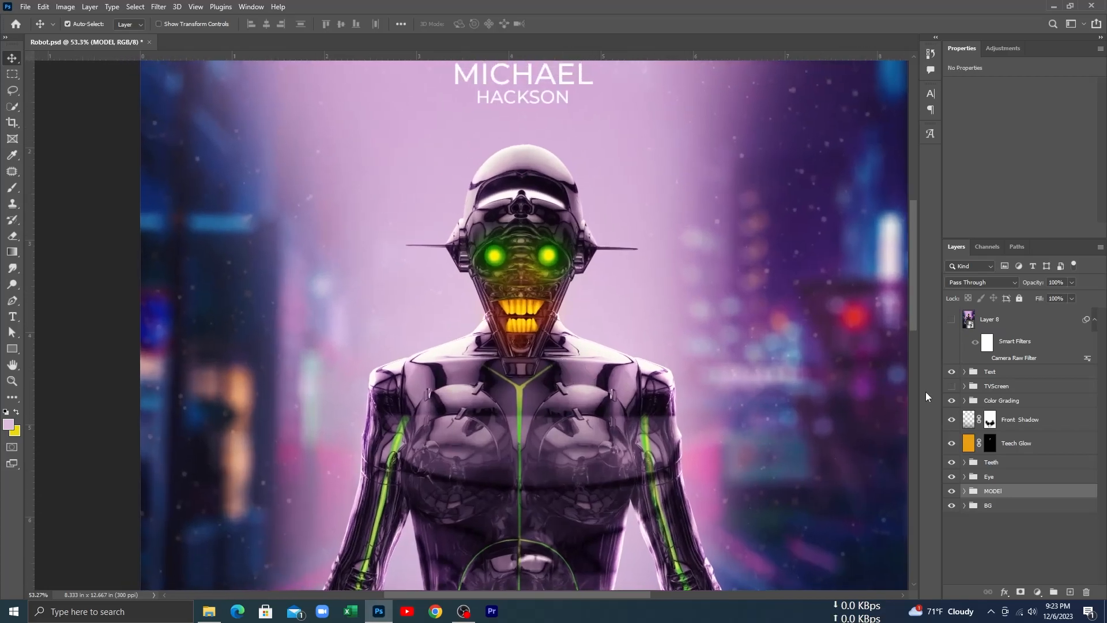
left_click(964, 386)
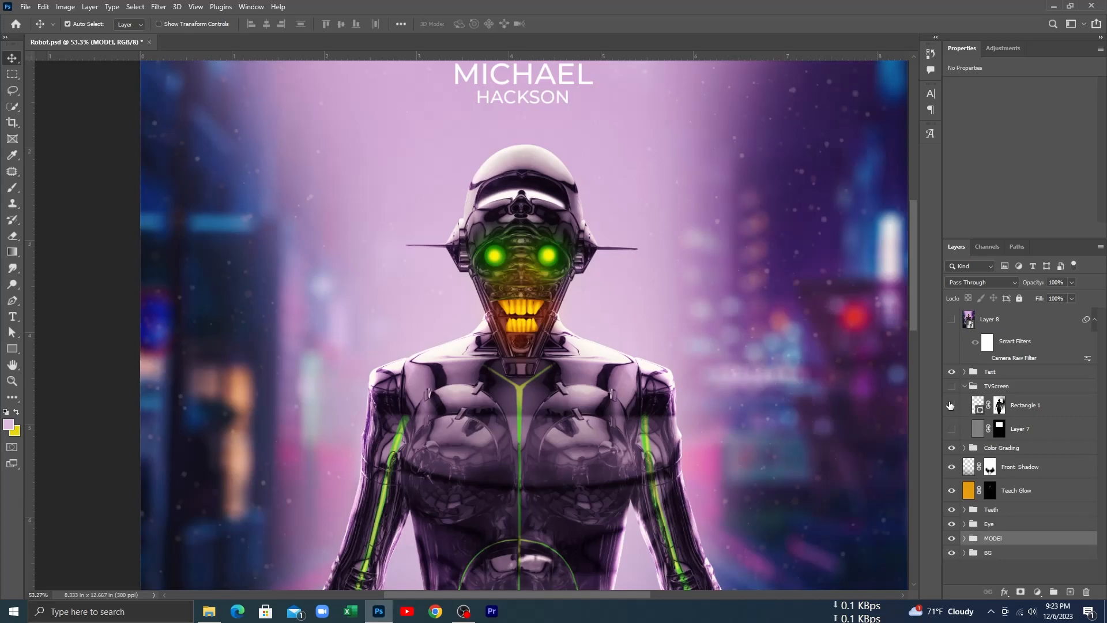
left_click(951, 405)
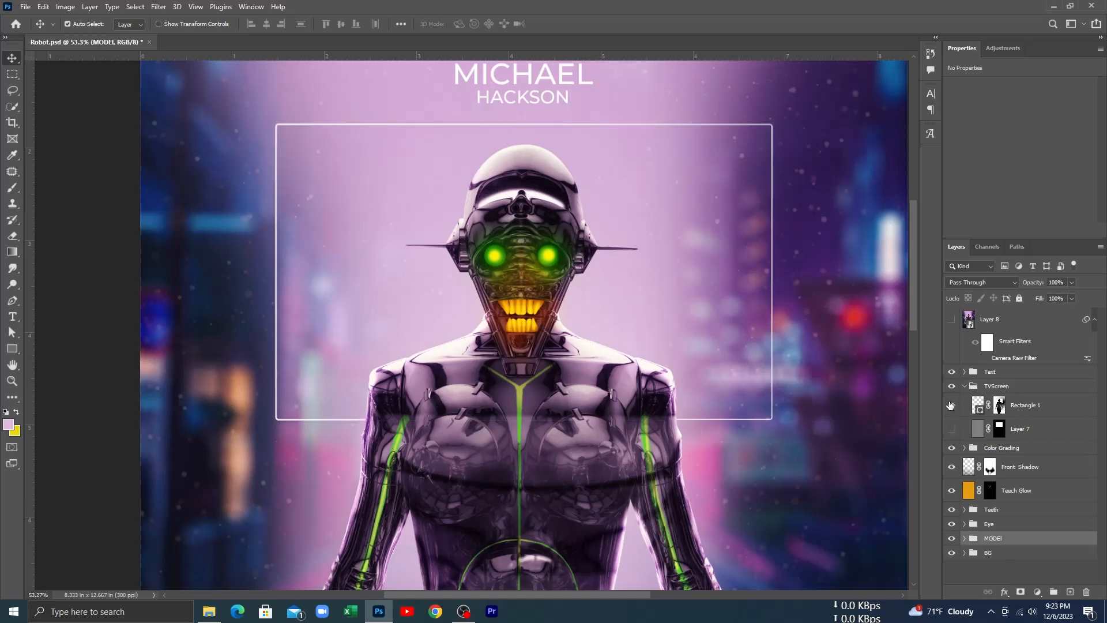
scroll(562, 280, "up", 1)
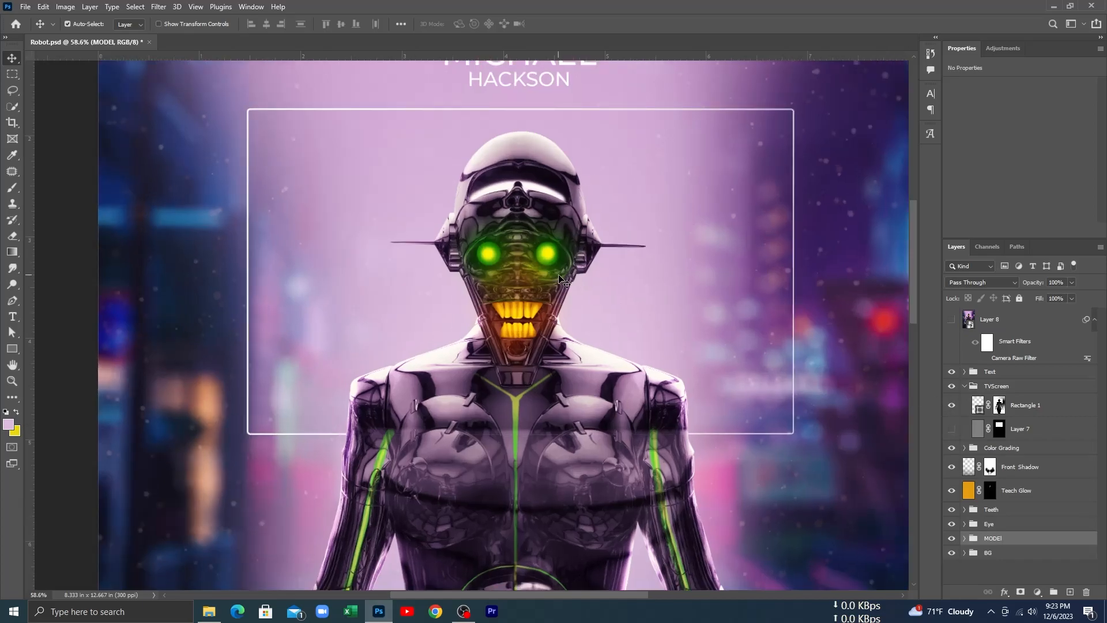
left_click(951, 406)
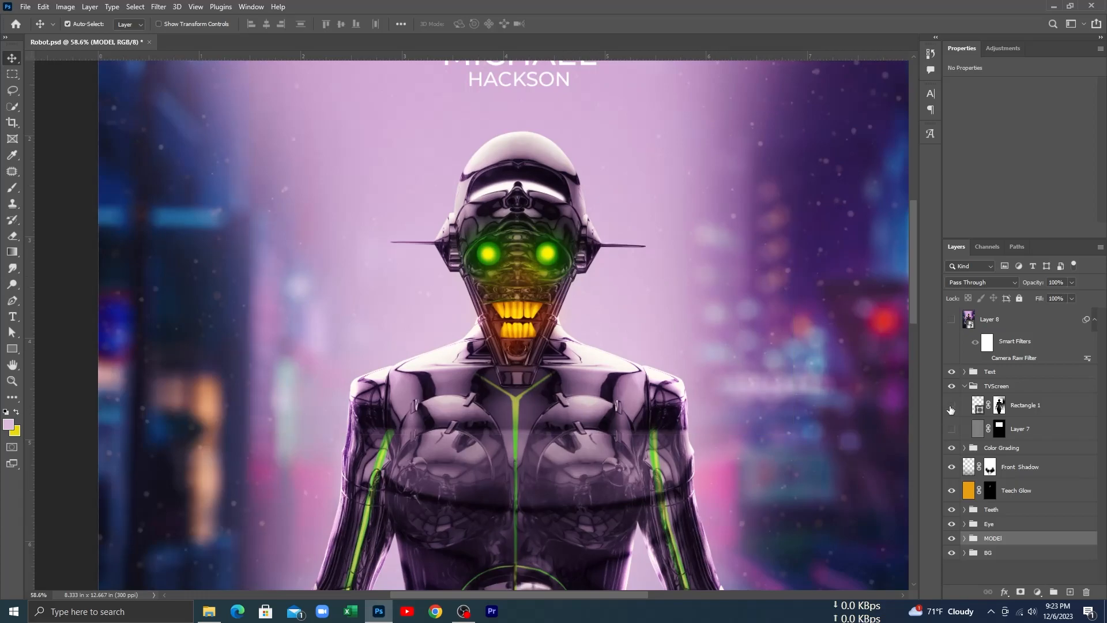
left_click(951, 406)
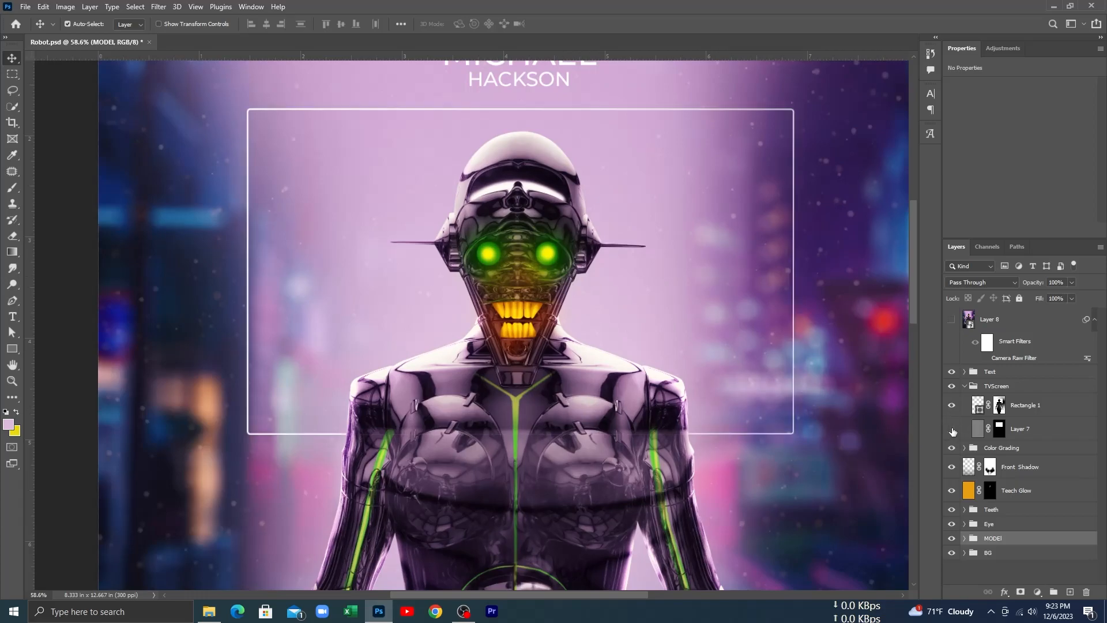
Step: Turn on the Layer 7 scan lines inside the rectangle frame, comparing the area with and without them
left_click(951, 430)
left_click(952, 430)
left_click(952, 430)
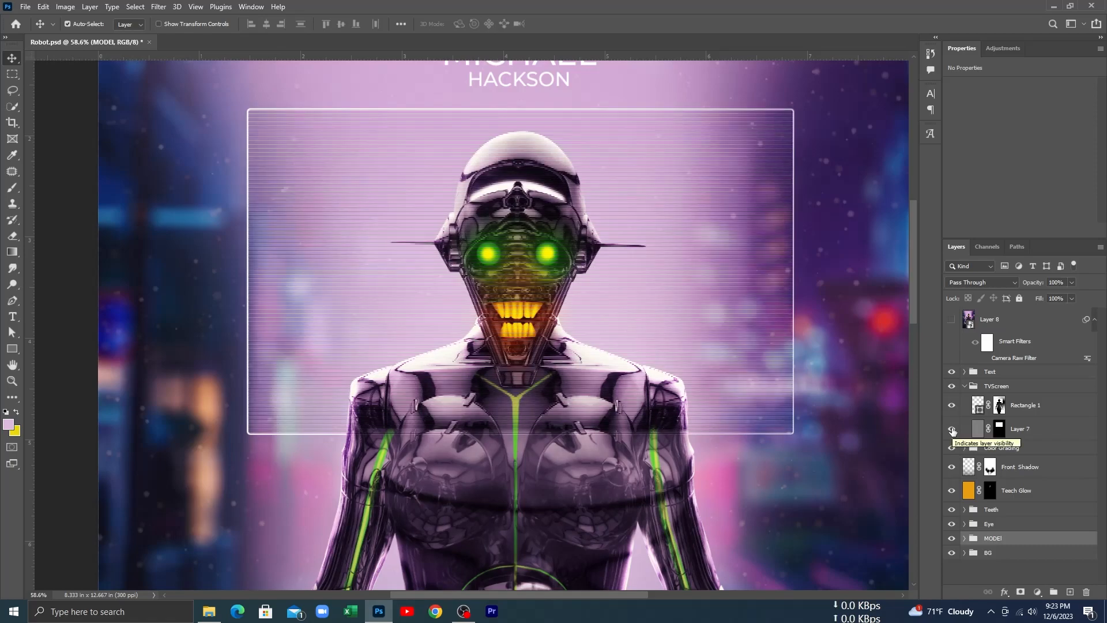
Step: Collapse the TVScreen group and compare the robot's upper body with the screen effect hidden and shown, ending with it visible
left_click(964, 386)
left_click(952, 386)
left_click(952, 387)
left_click(952, 387)
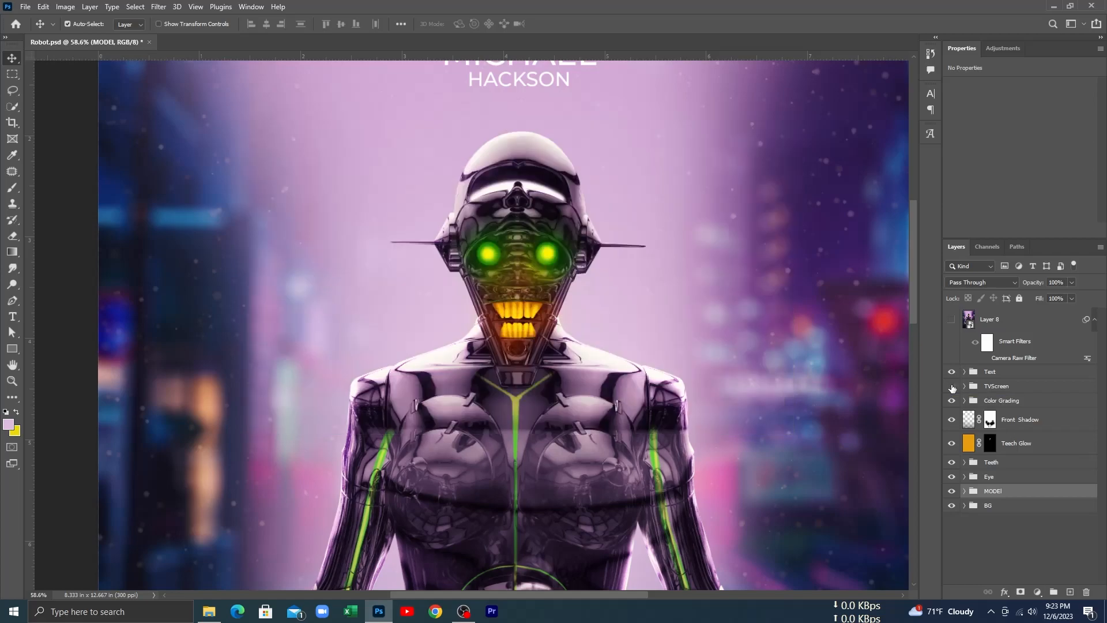
scroll(625, 309, "up", 3)
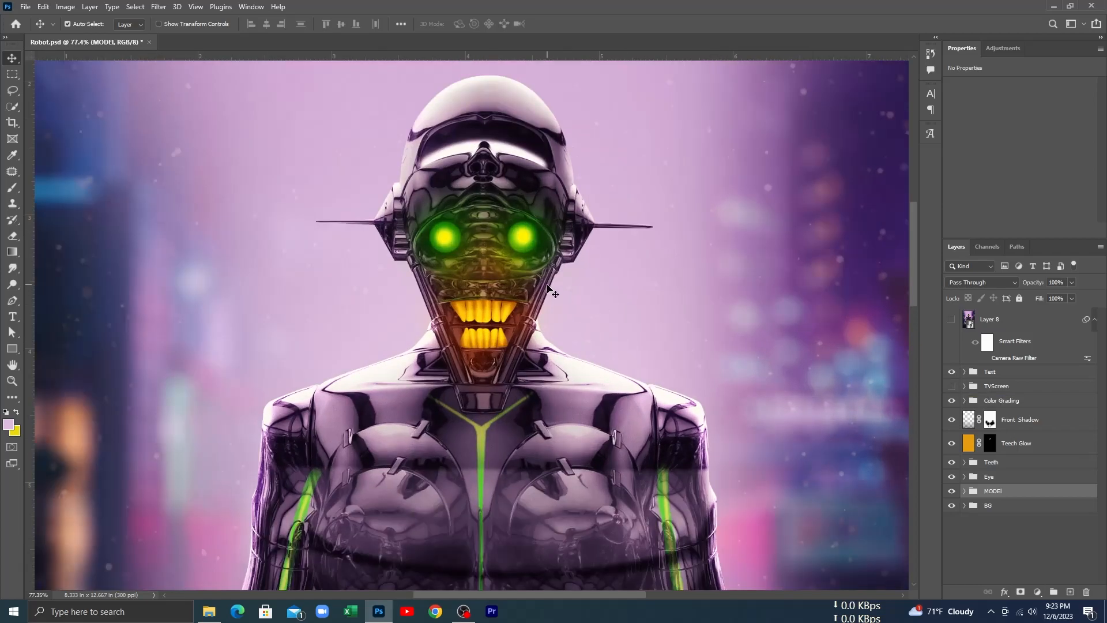
left_click_drag(523, 287, 540, 320)
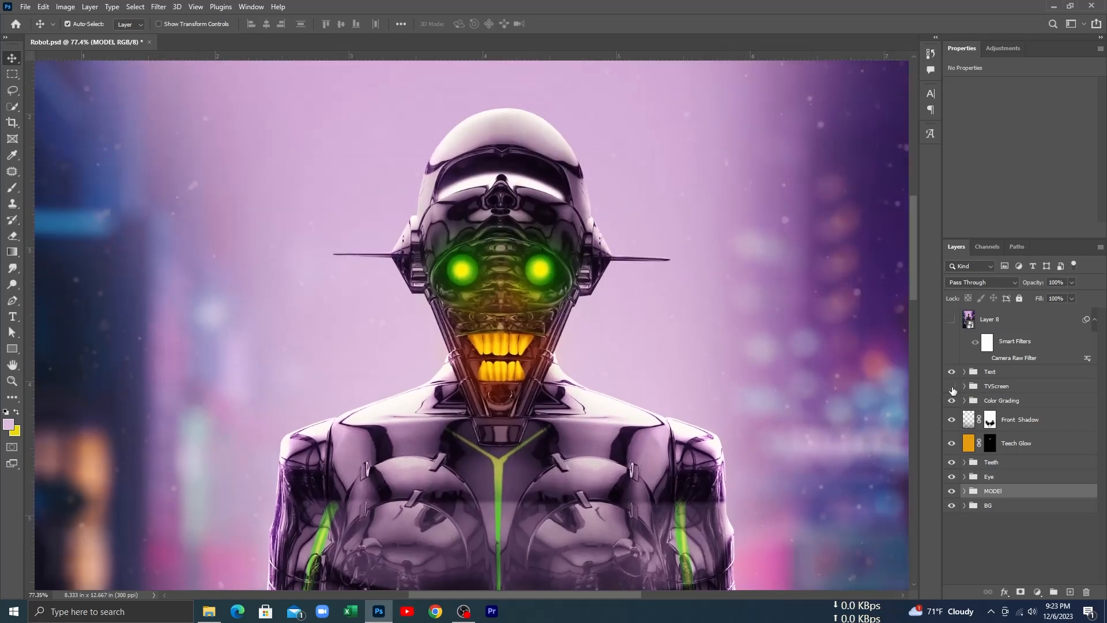
left_click(952, 387)
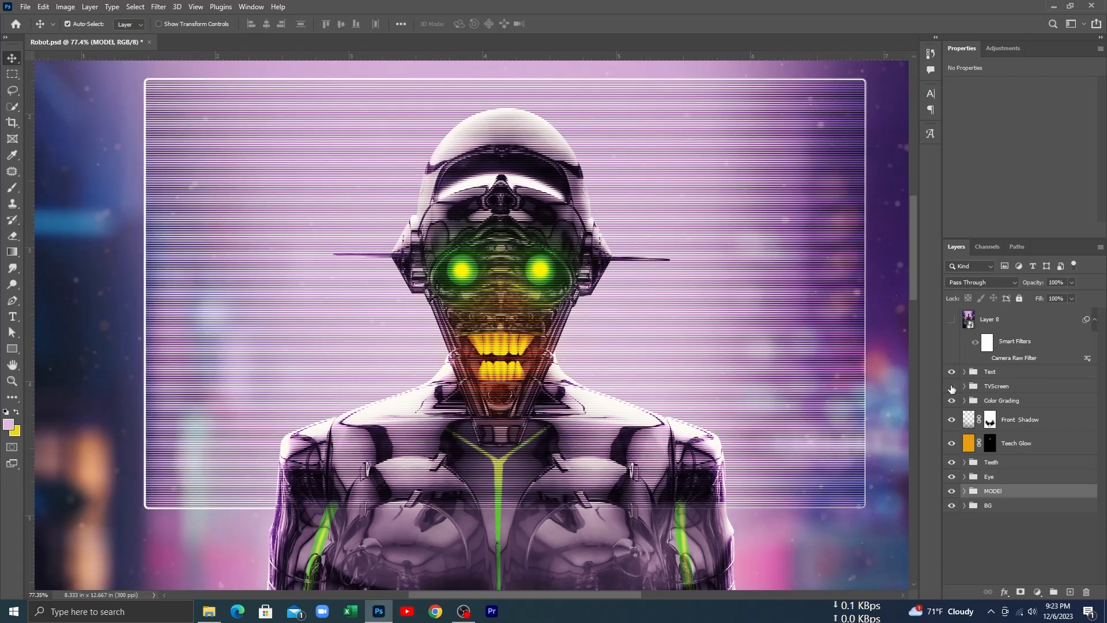
left_click(952, 386)
left_click(952, 387)
Step: Turn on Layer 8 with its Camera Raw Filter over the whole poster
scroll(530, 400, "down", 2)
scroll(531, 400, "down", 5)
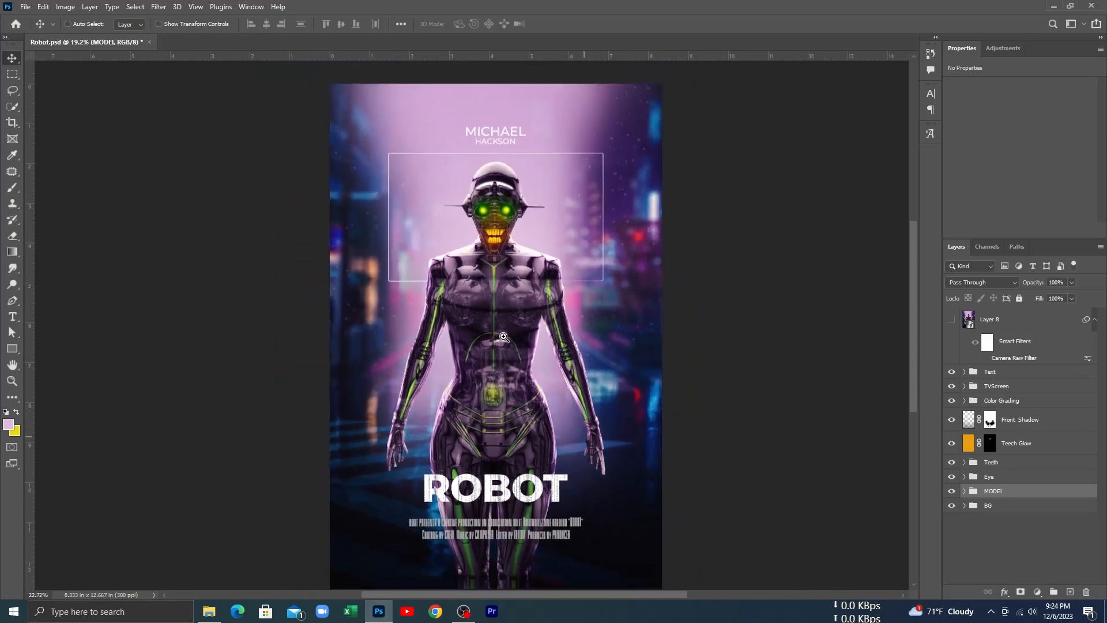
scroll(510, 343, "down", 1)
scroll(509, 335, "up", 4)
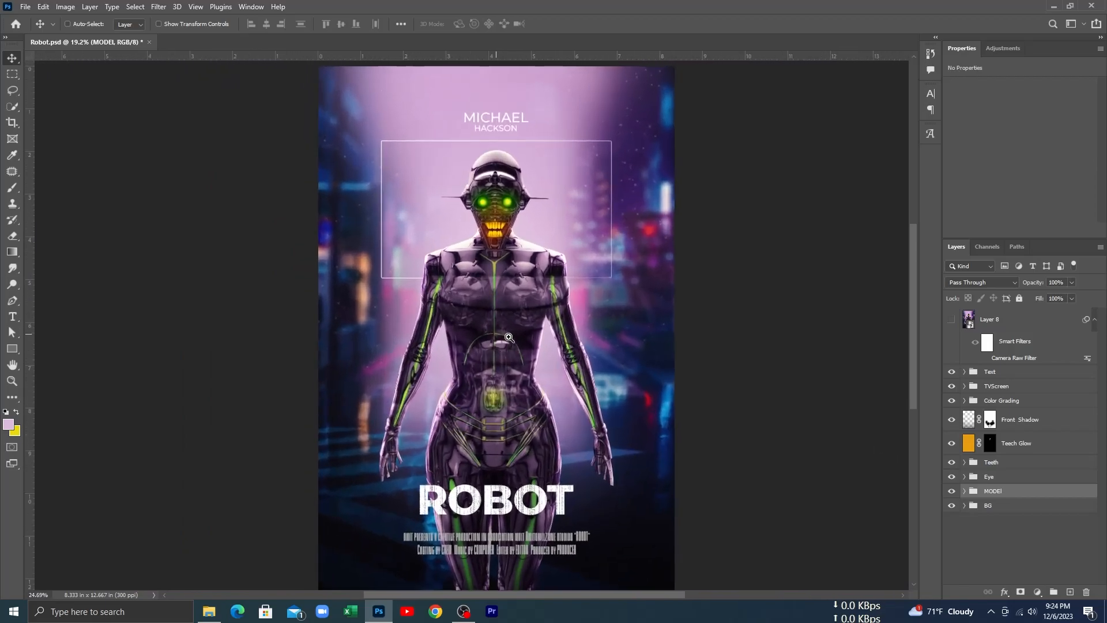
scroll(508, 329, "down", 2)
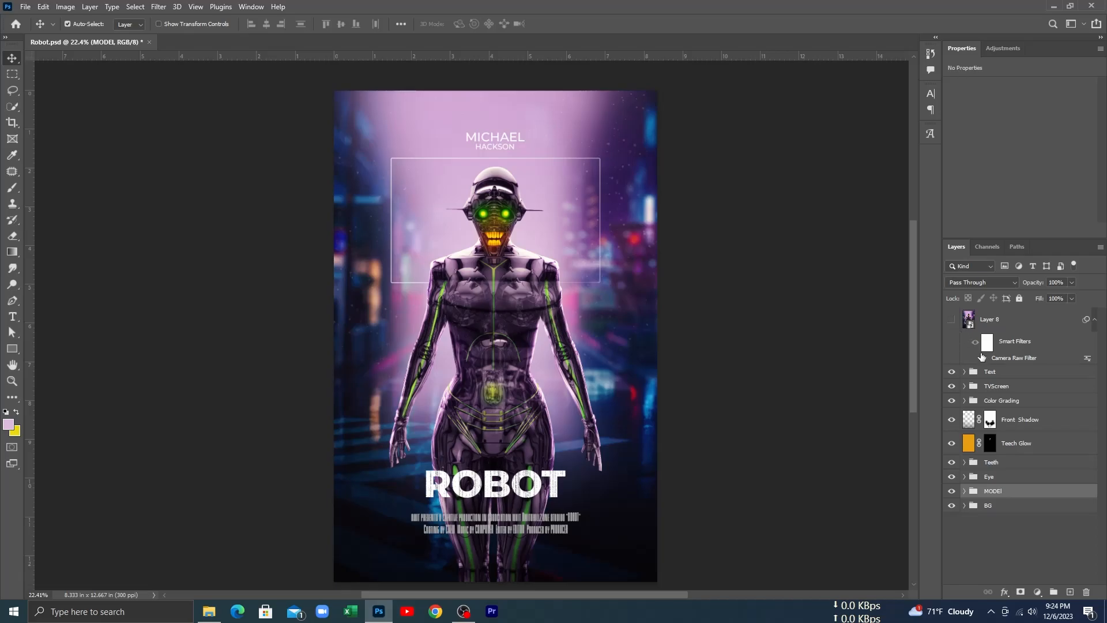
left_click(952, 321)
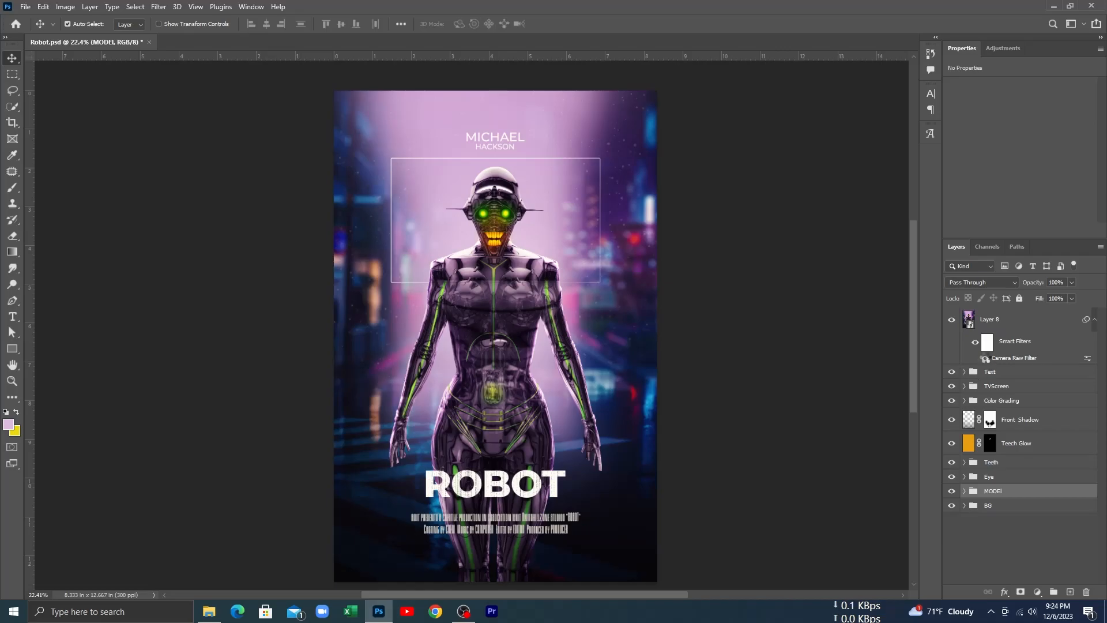
Step: Show the Camera Raw Filter effect on Layer 8 again and review the filter's Basic adjustments, leaving its settings as they are
left_click(985, 359)
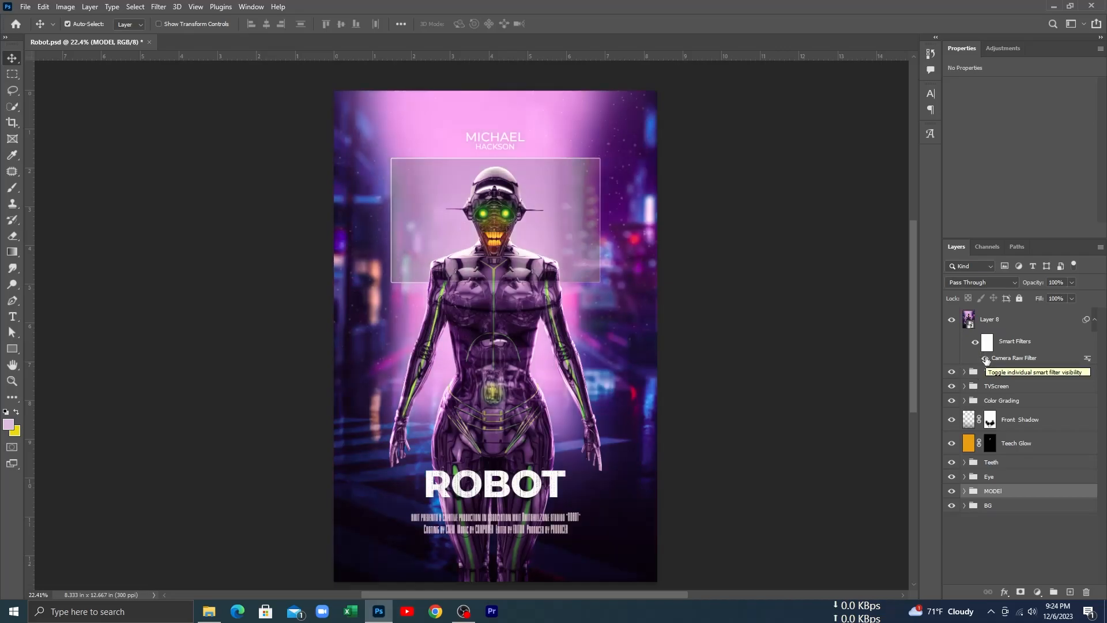
left_click(1007, 362)
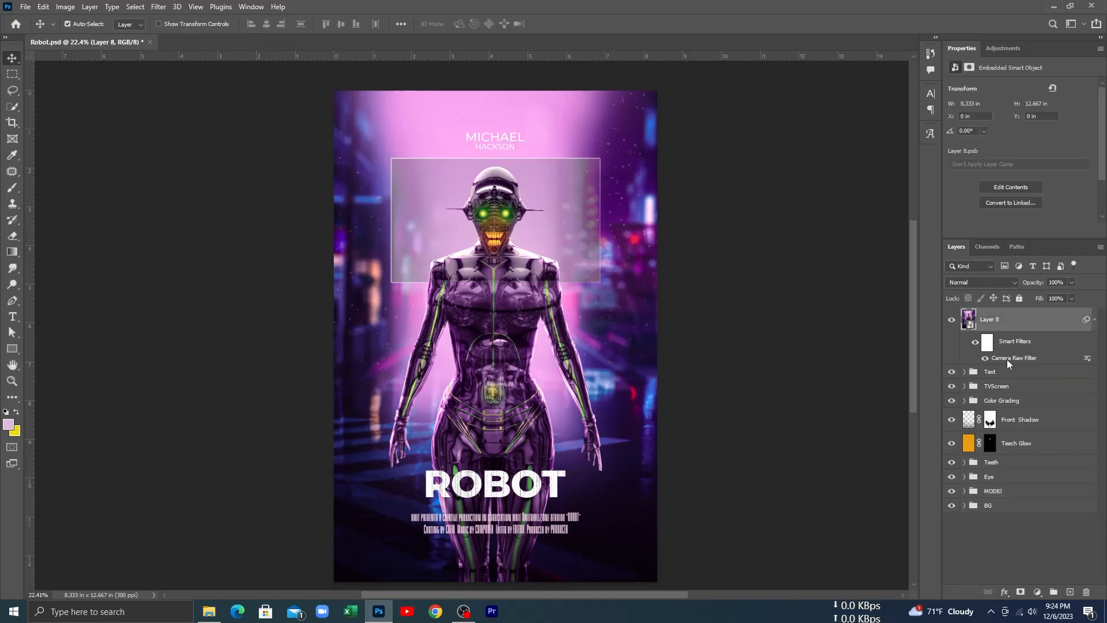
double_click(1007, 359)
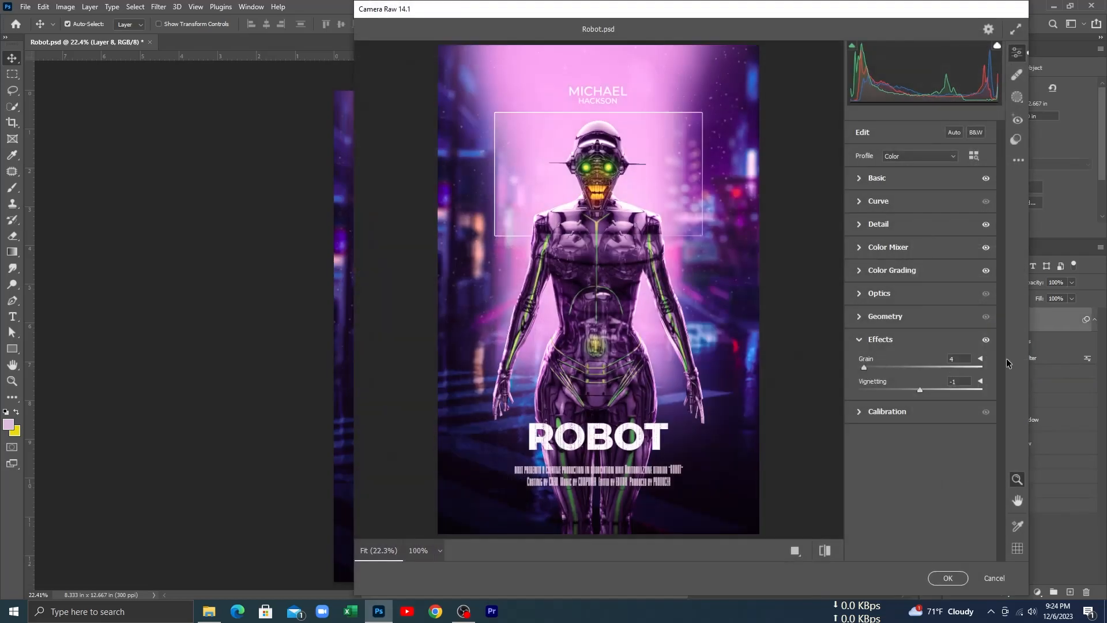
left_click(863, 183)
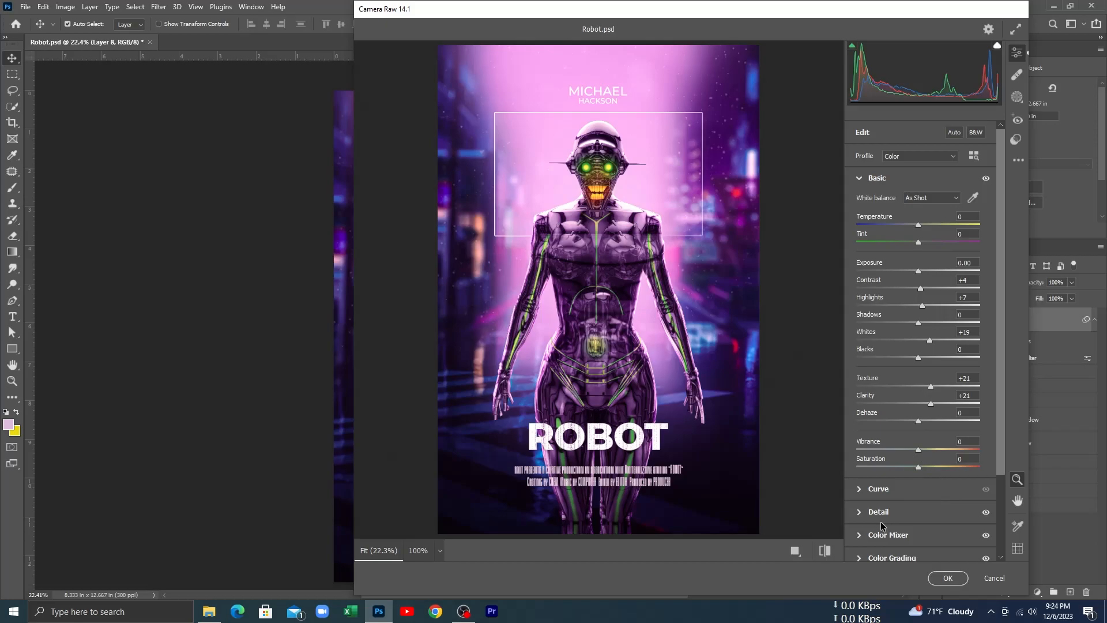
left_click(947, 578)
scroll(533, 351, "up", 4)
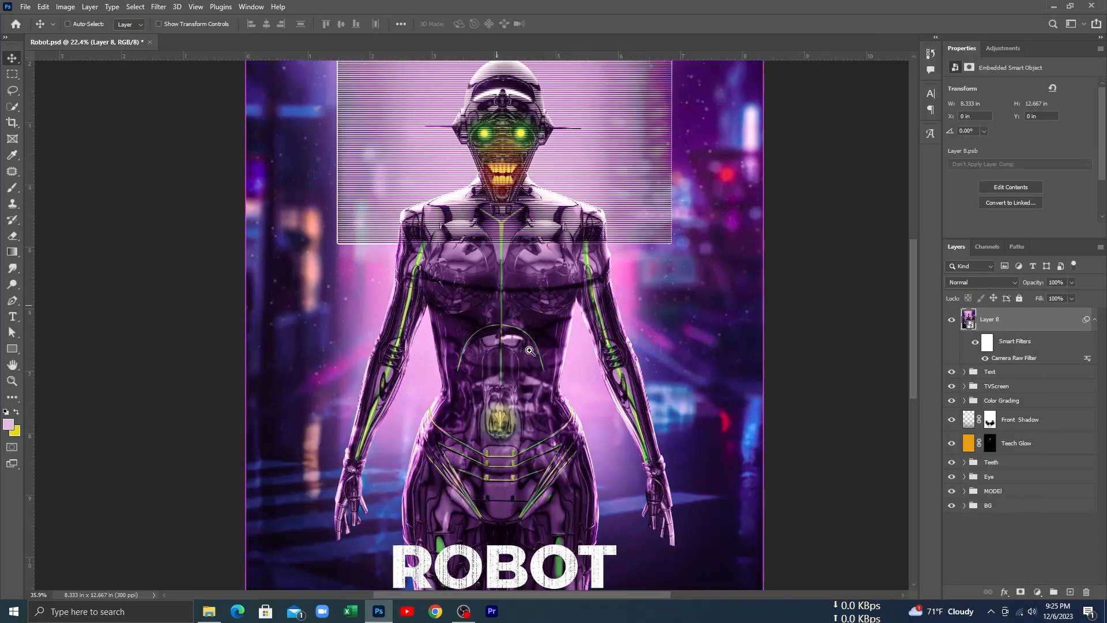
scroll(534, 351, "down", 4)
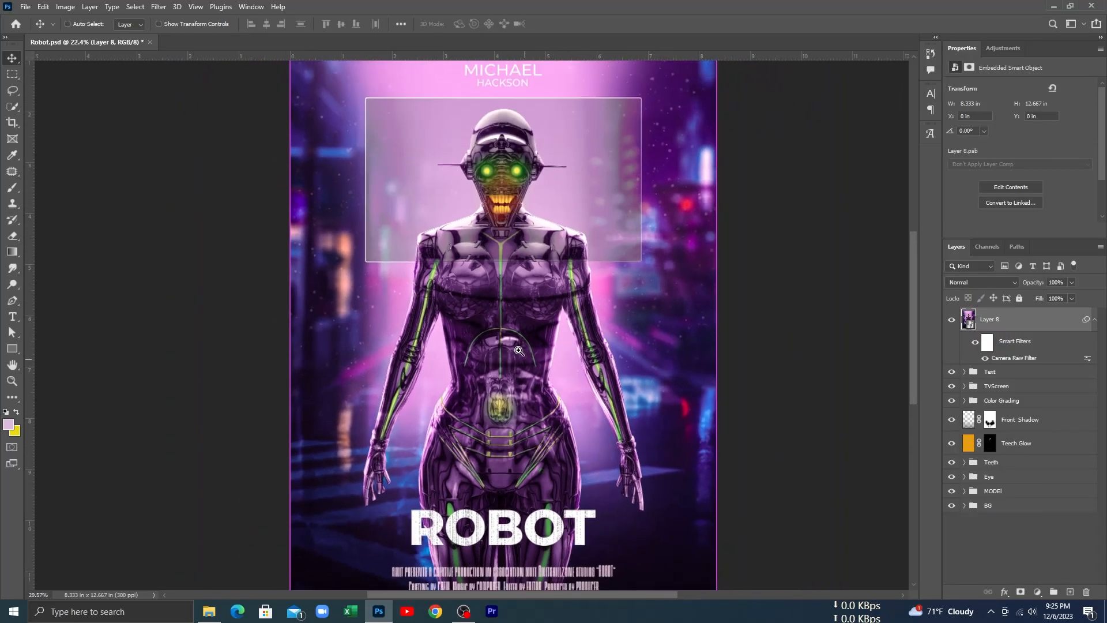
scroll(512, 351, "down", 1)
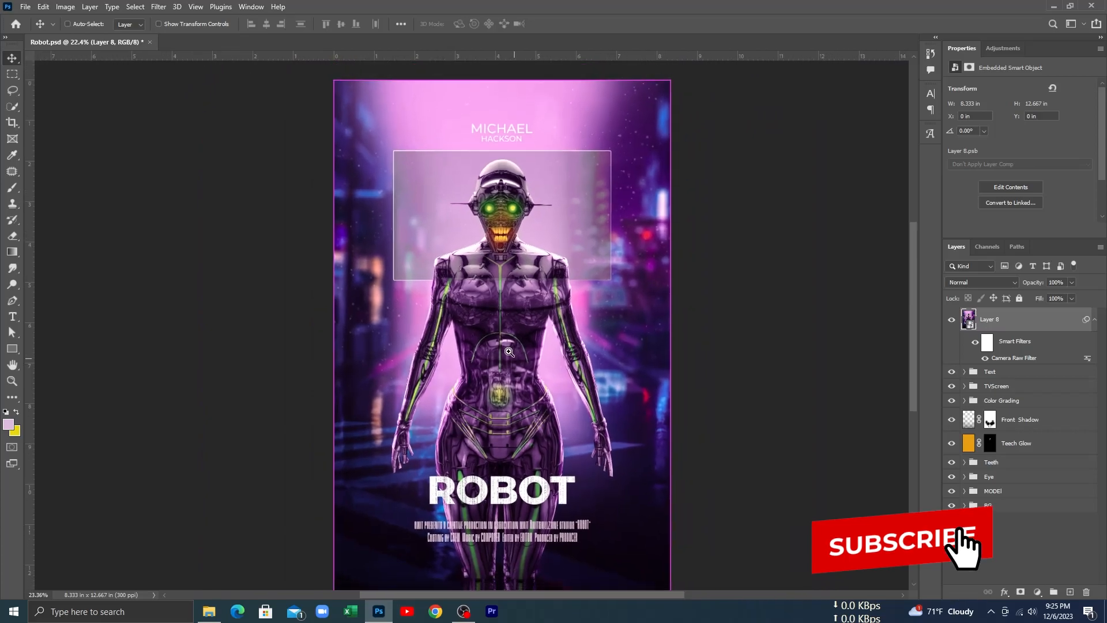